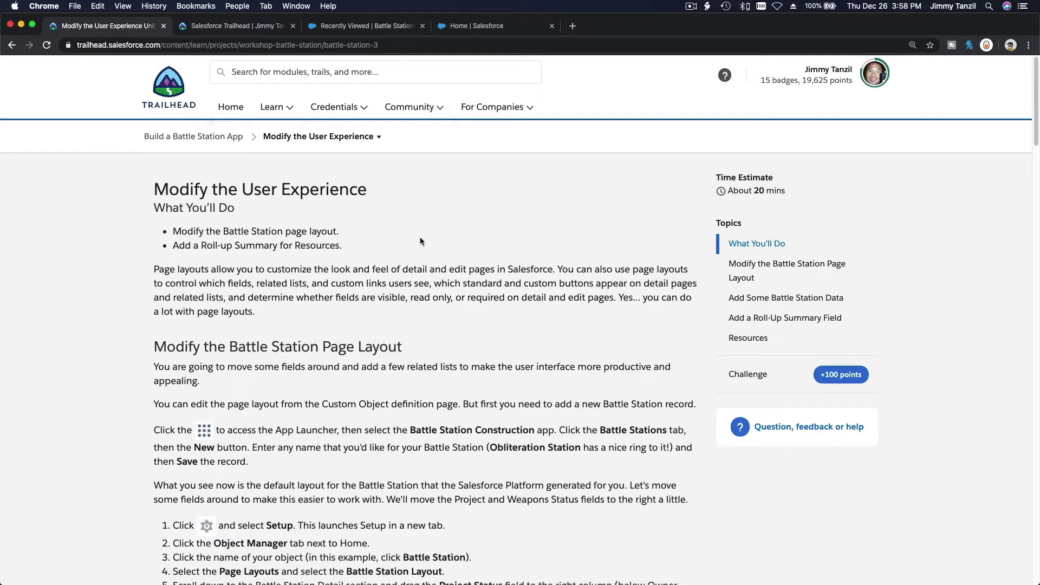
# Step: In Salesforce Setup, search the Object Manager for "Battle" and open the Battle Station object's Battle Station Layout for editing
pyautogui.scroll(-5, 420, 241)
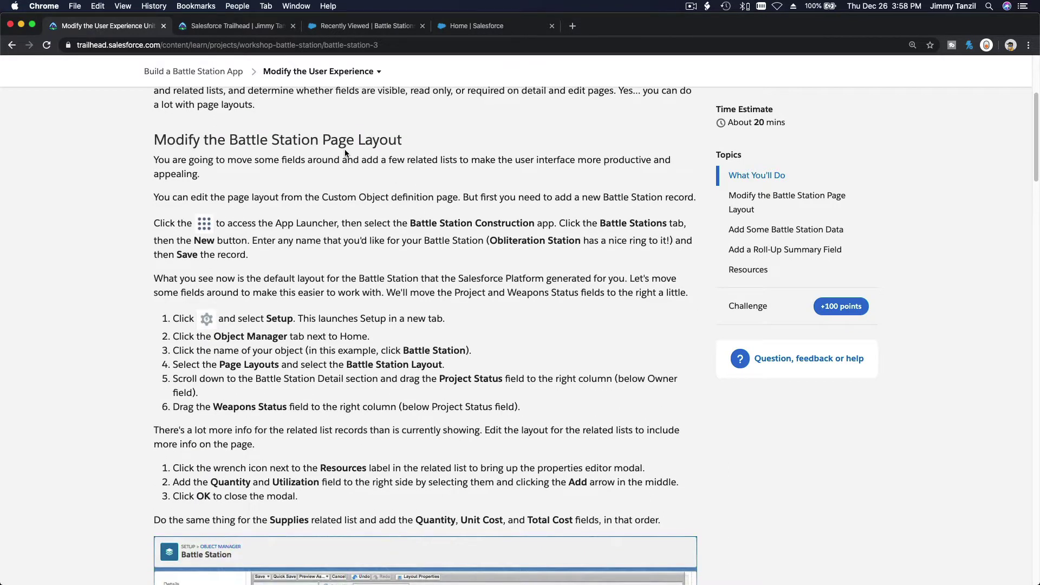
pyautogui.click(468, 34)
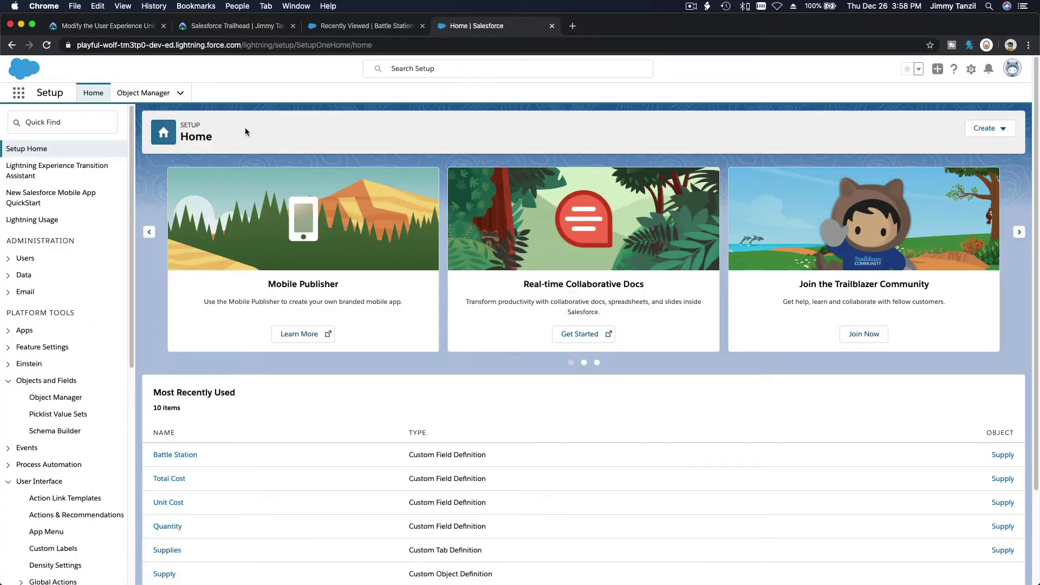
pyautogui.click(138, 93)
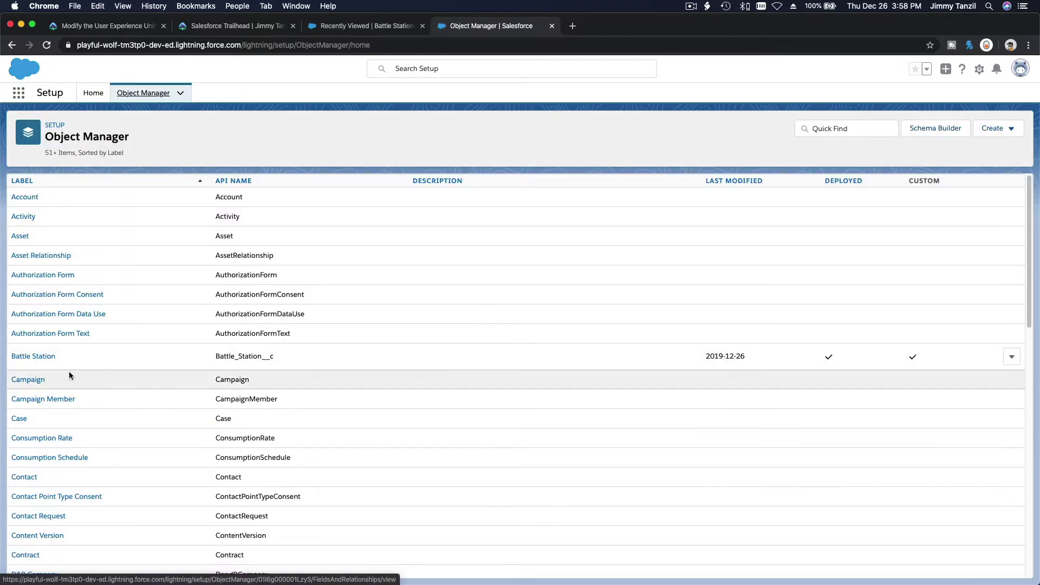
pyautogui.click(841, 129)
pyautogui.write('Battle')
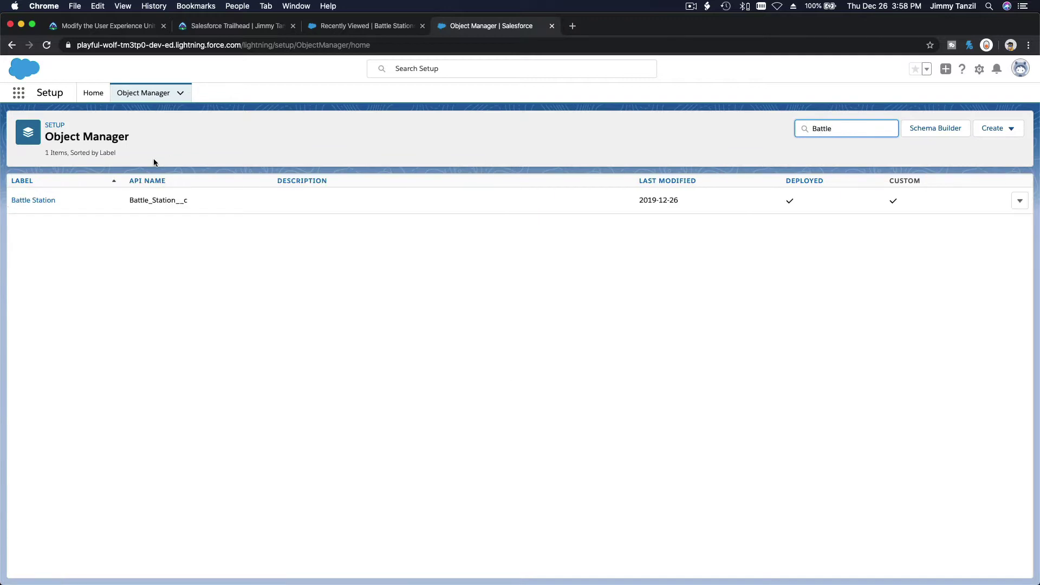
pyautogui.click(51, 201)
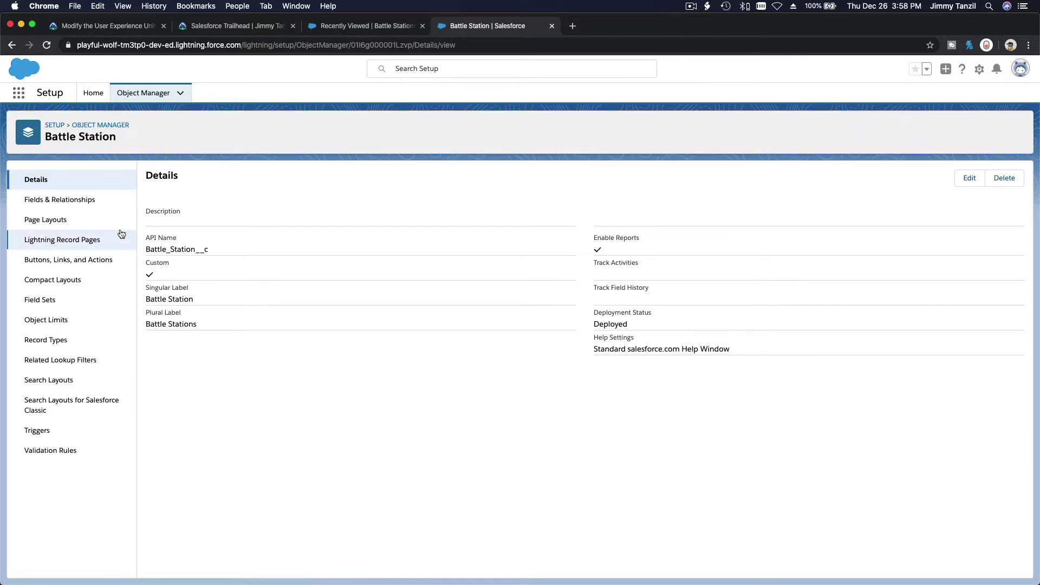
pyautogui.click(108, 220)
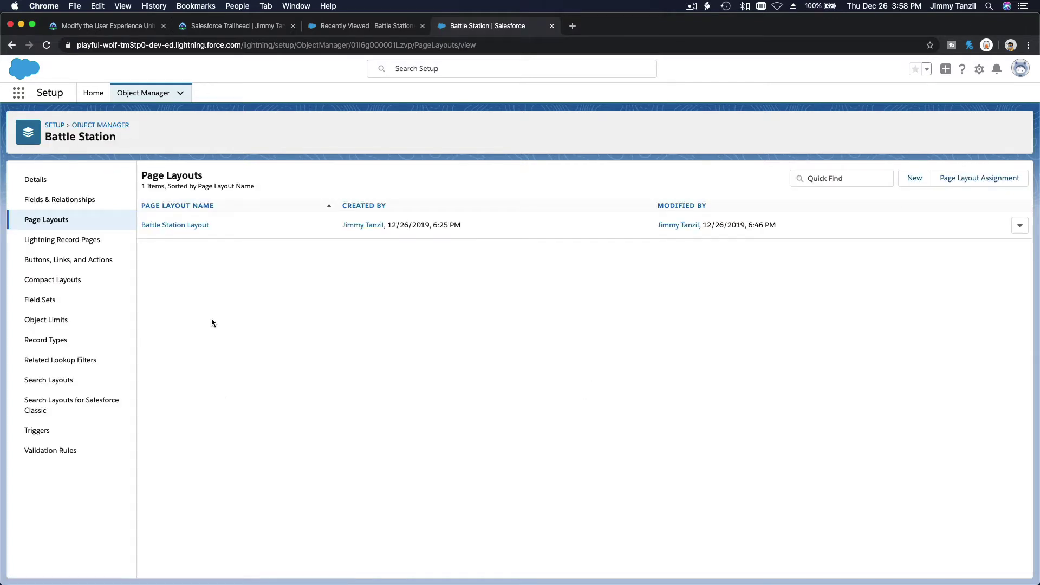
pyautogui.click(205, 230)
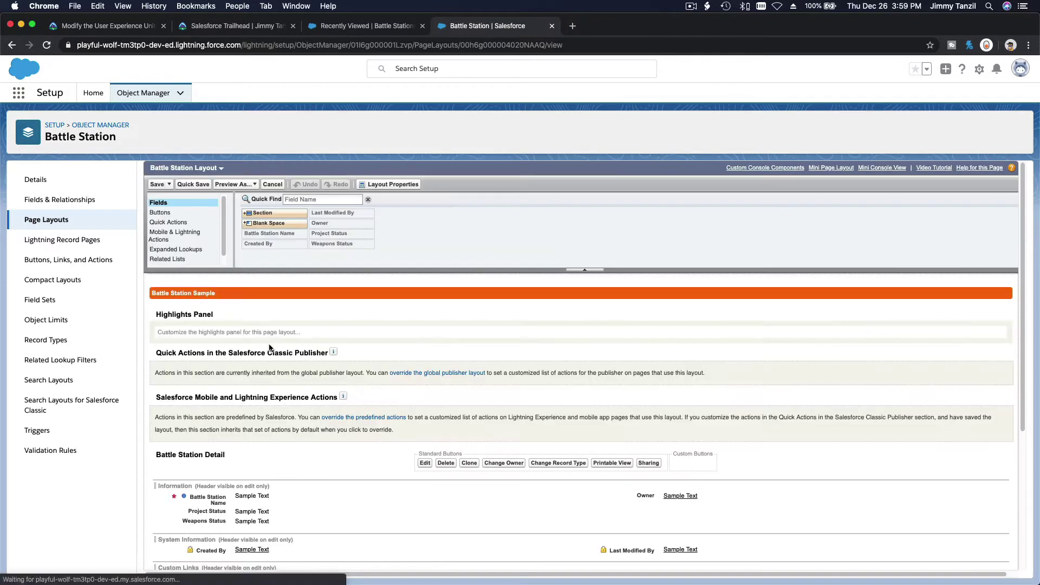
pyautogui.scroll(-5, 307, 357)
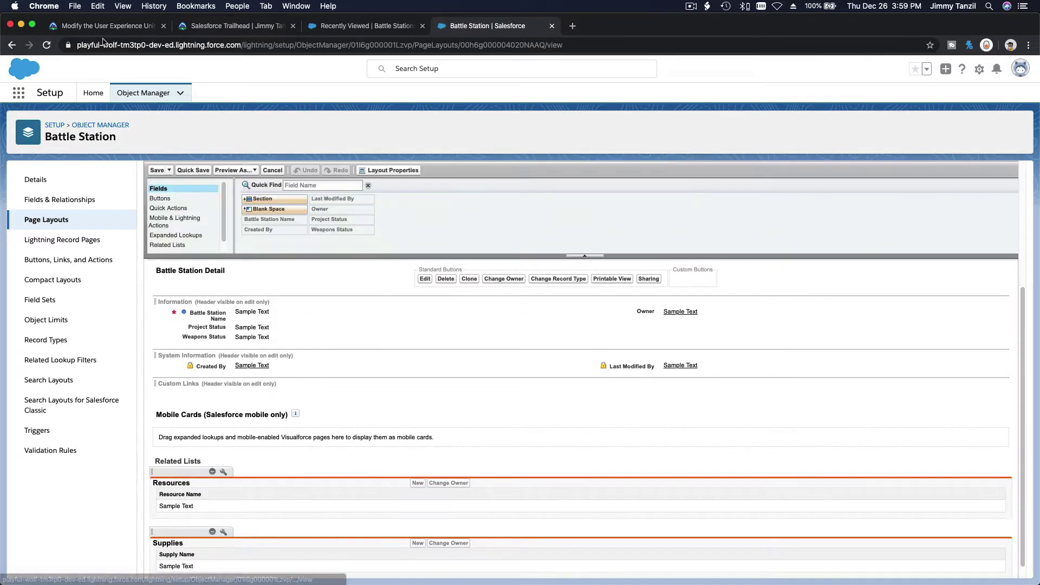
# Step: Read the Trailhead instructions on rearranging the Battle Station page layout fields and related lists
pyautogui.click(103, 27)
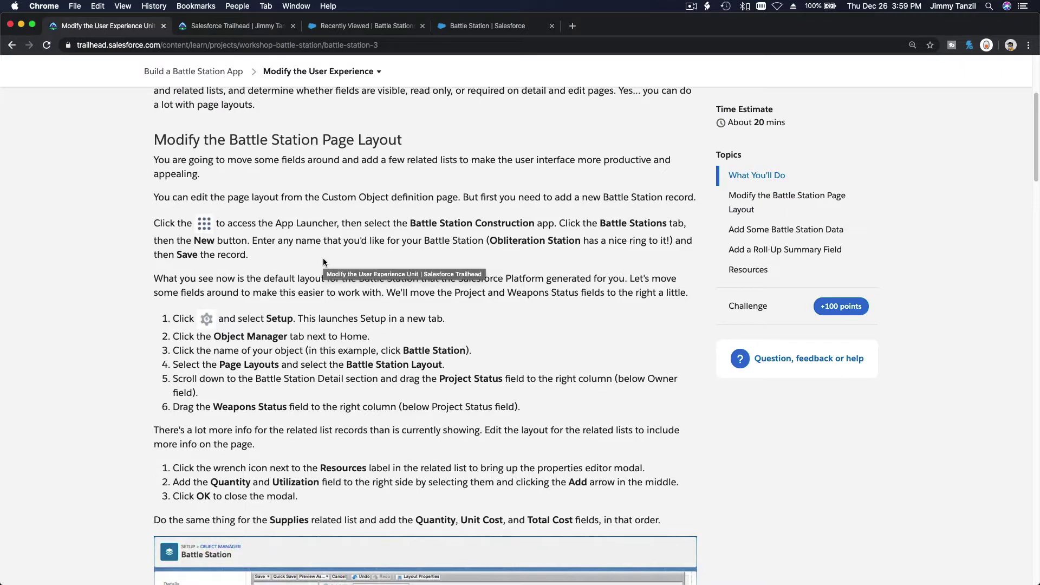
pyautogui.scroll(-4, 469, 257)
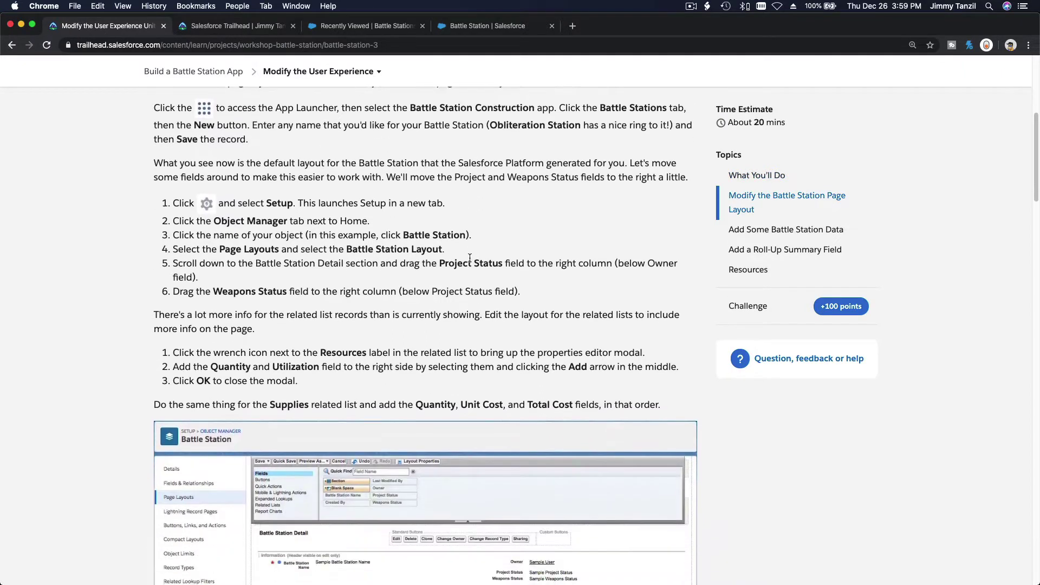
pyautogui.scroll(-1, 469, 257)
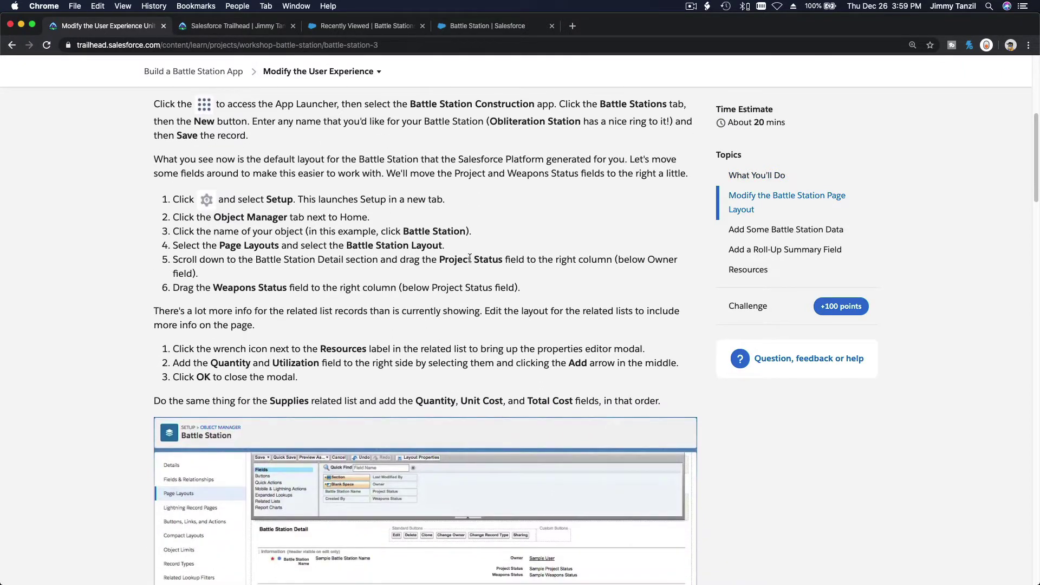
pyautogui.scroll(-1, 469, 258)
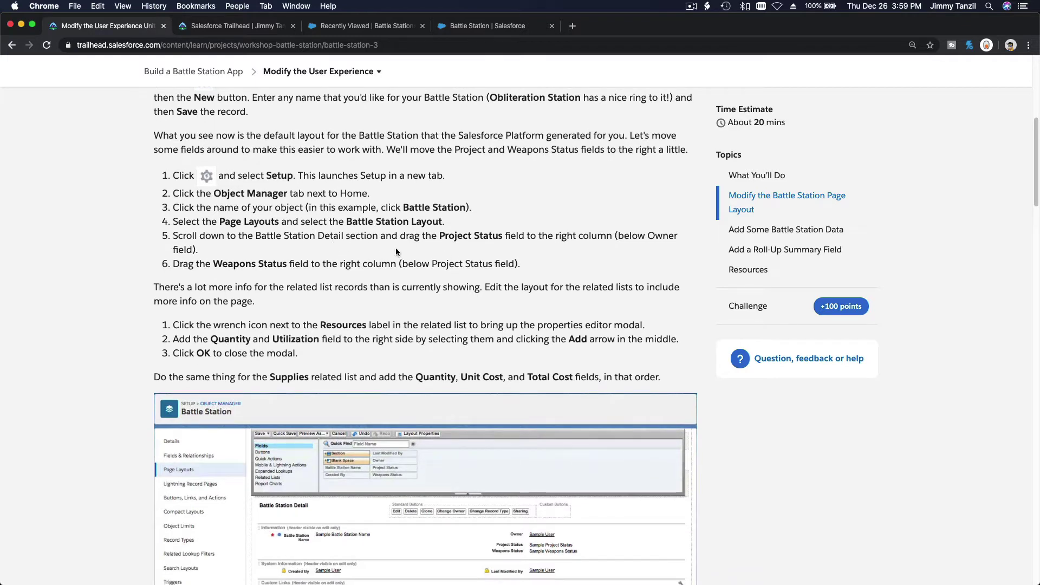
pyautogui.scroll(-1, 473, 240)
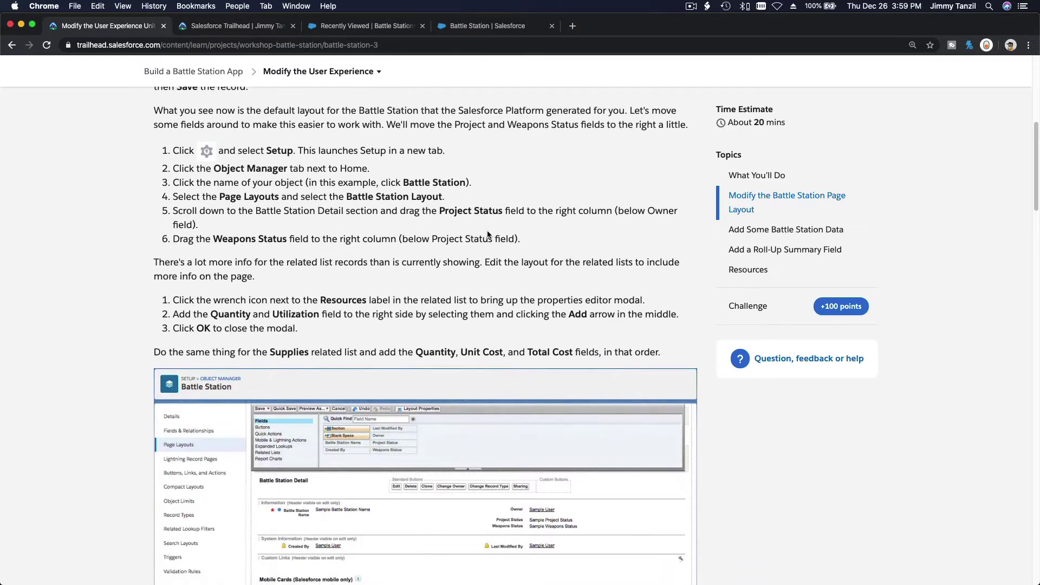
pyautogui.scroll(-4, 491, 226)
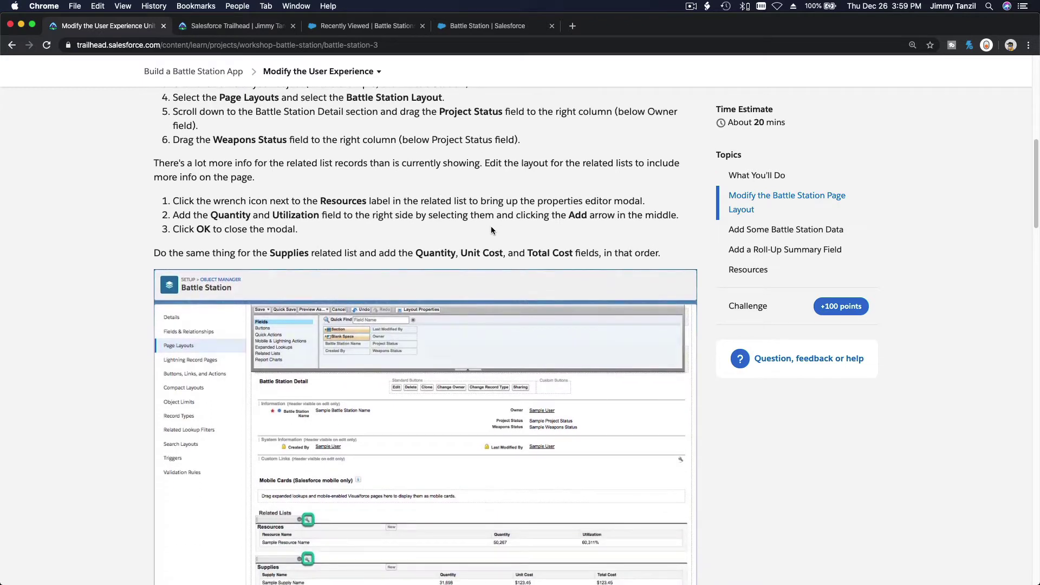
pyautogui.scroll(1, 491, 226)
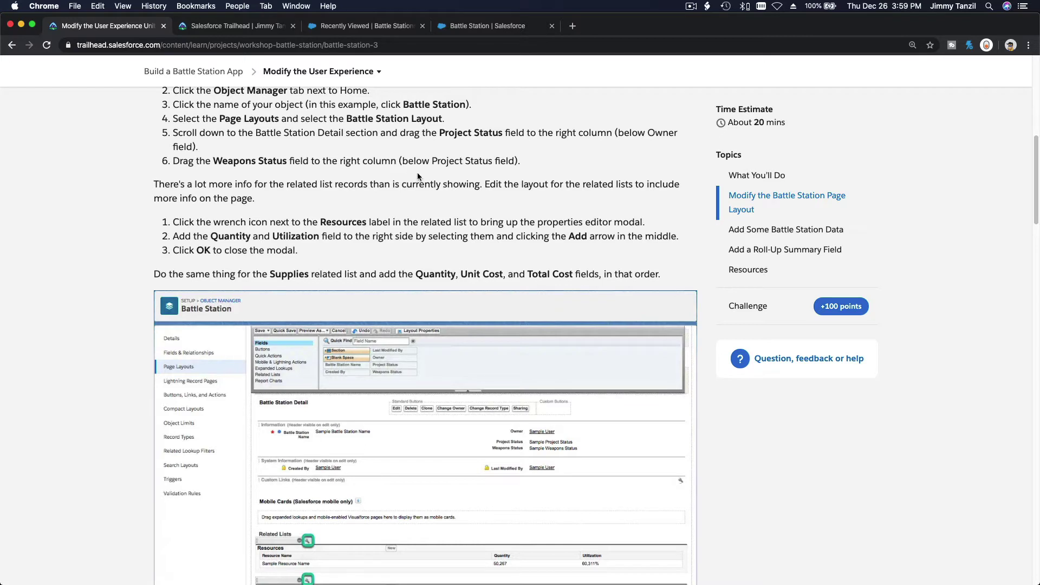
pyautogui.scroll(-3, 420, 174)
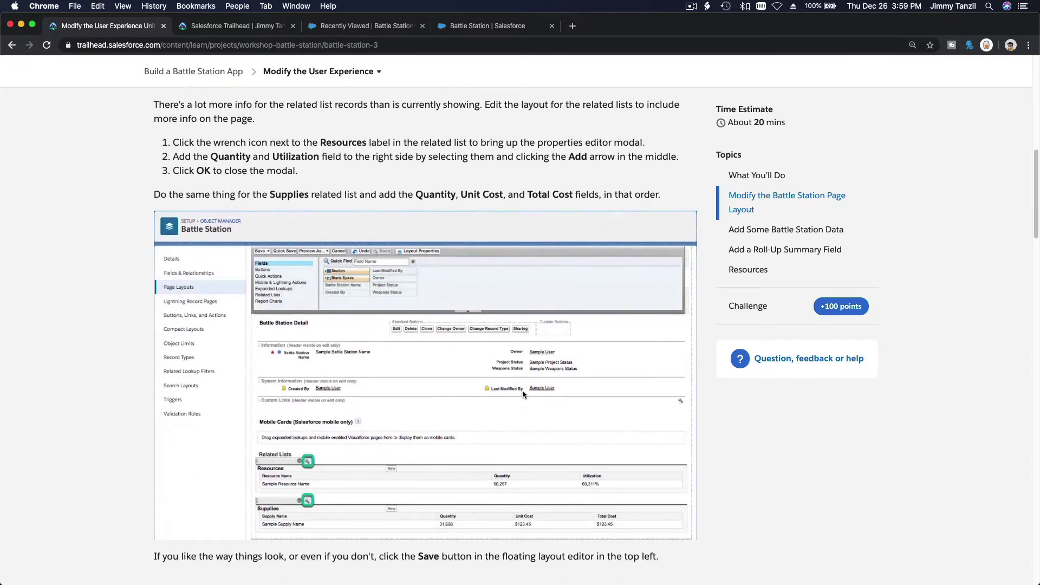
# Step: Back in the Salesforce layout editor, move the Project Status and Weapons Status fields to the right column below Owner
pyautogui.click(454, 30)
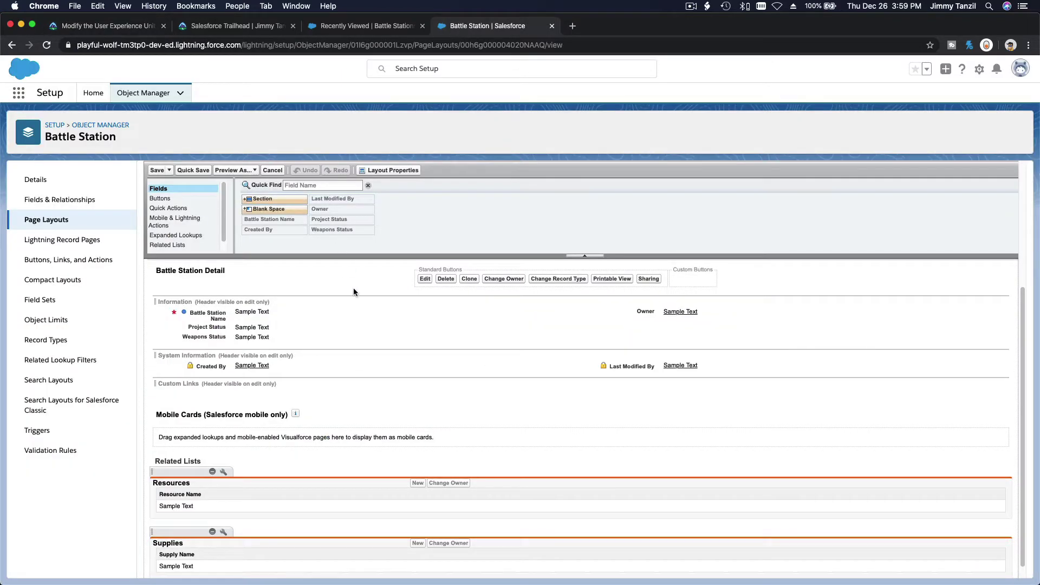
pyautogui.moveTo(237, 327); pyautogui.dragTo(701, 332)
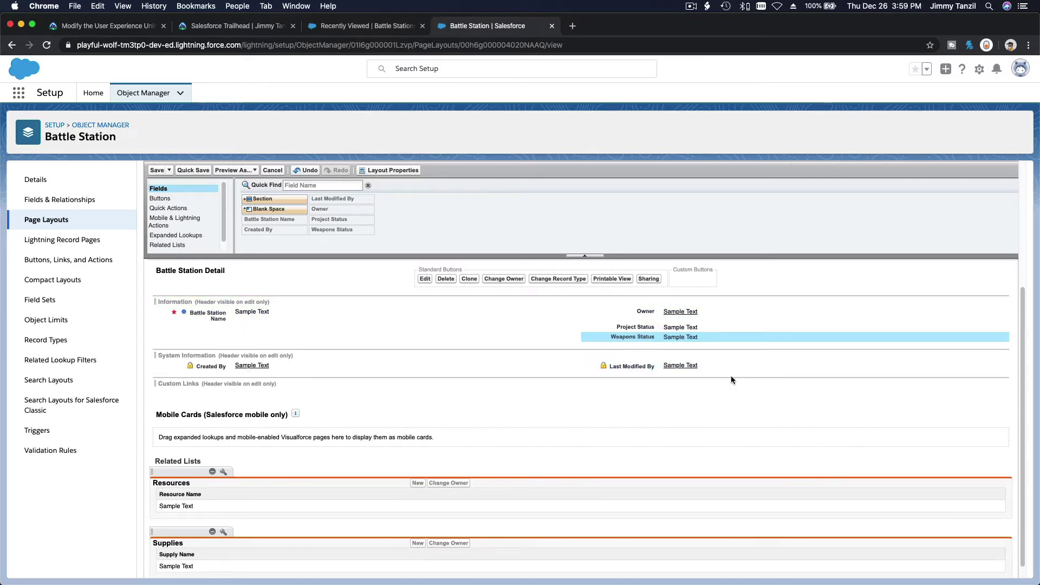
# Step: Check the related-list instructions in Trailhead and open the properties of the Resources related list in the Salesforce layout editor
pyautogui.click(106, 26)
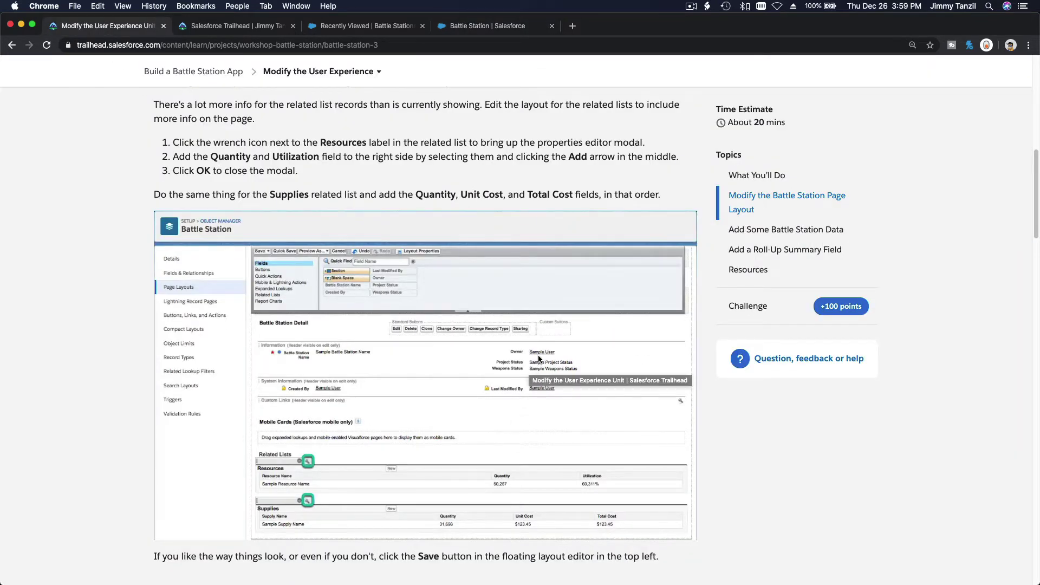
pyautogui.scroll(2, 539, 358)
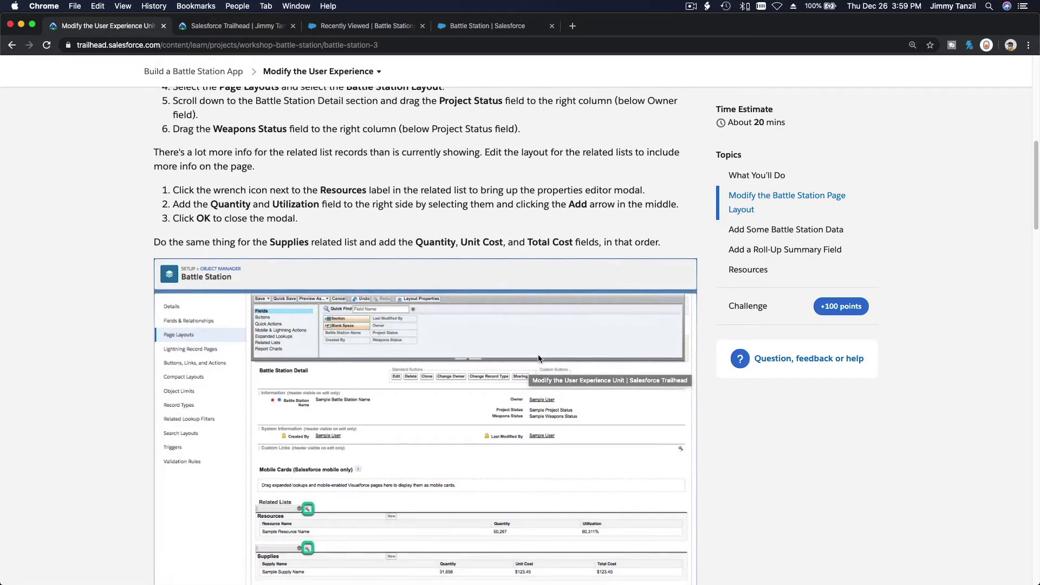
pyautogui.doubleClick(340, 186)
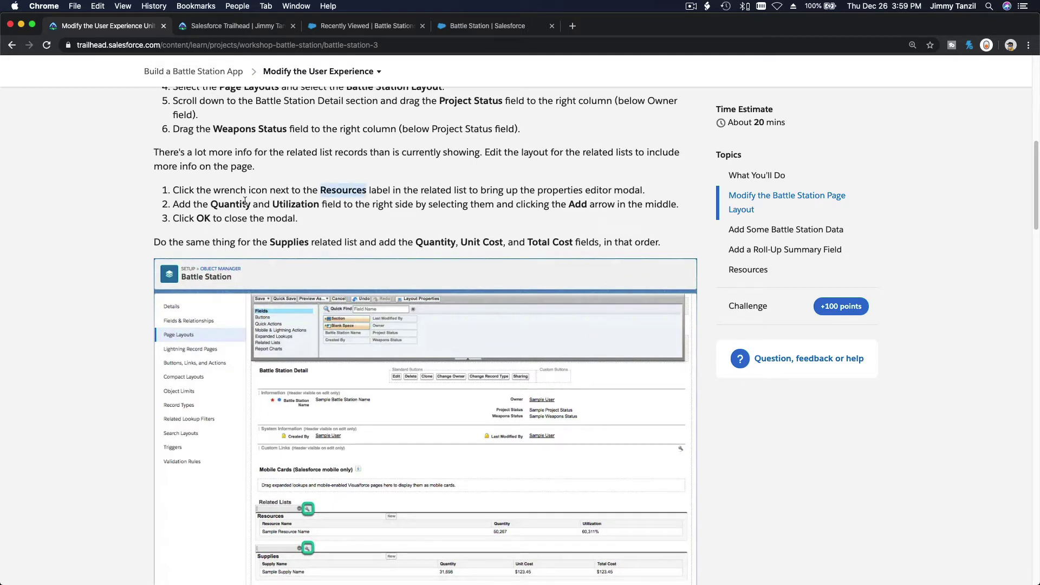
pyautogui.doubleClick(286, 243)
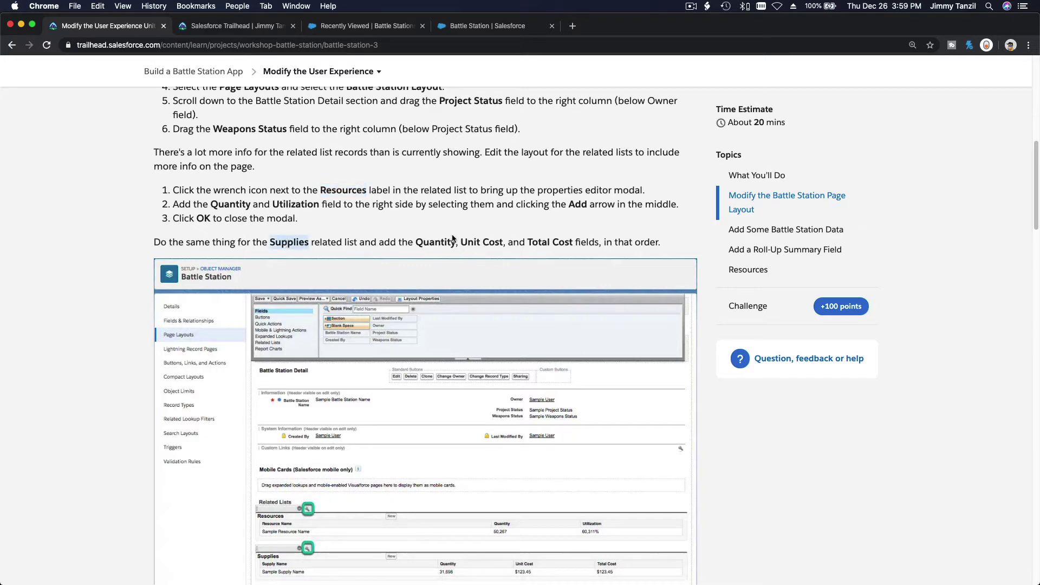
pyautogui.click(491, 28)
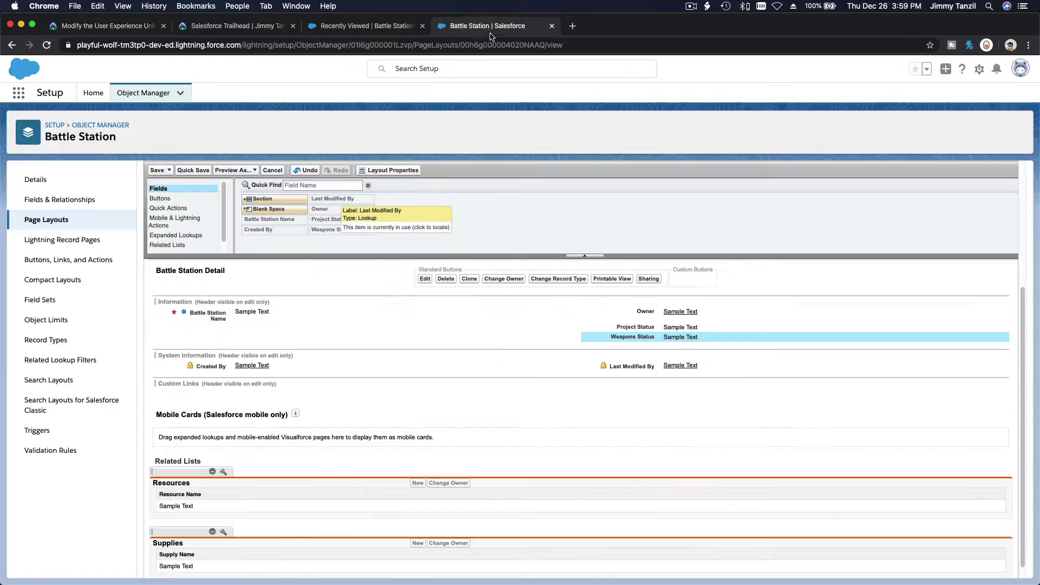
pyautogui.click(178, 247)
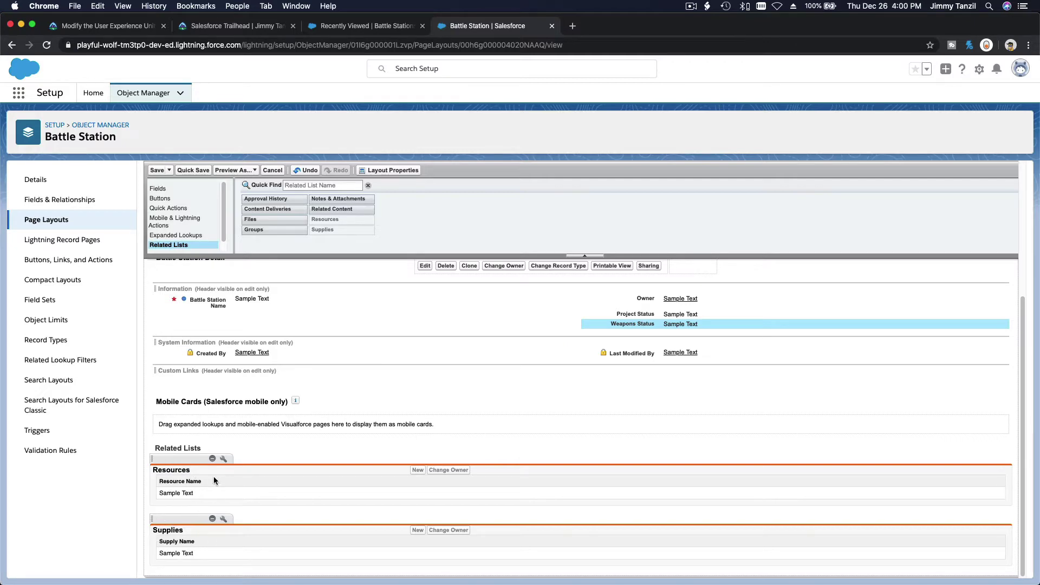
pyautogui.click(223, 459)
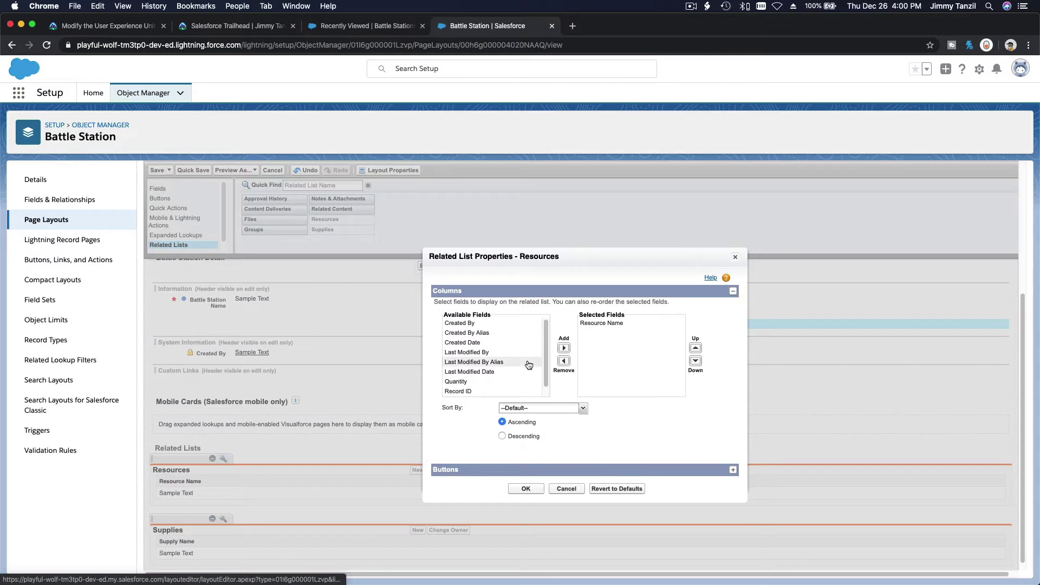
# Step: Add the Quantity and Utilization fields to the Resources related list and confirm its properties
pyautogui.click(477, 382)
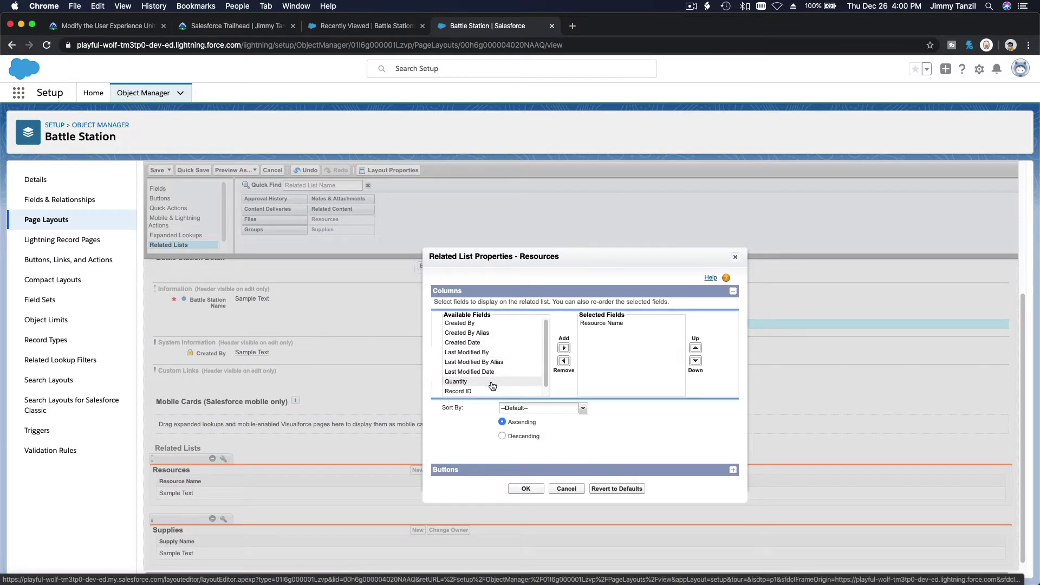
pyautogui.click(563, 348)
pyautogui.scroll(-1, 494, 367)
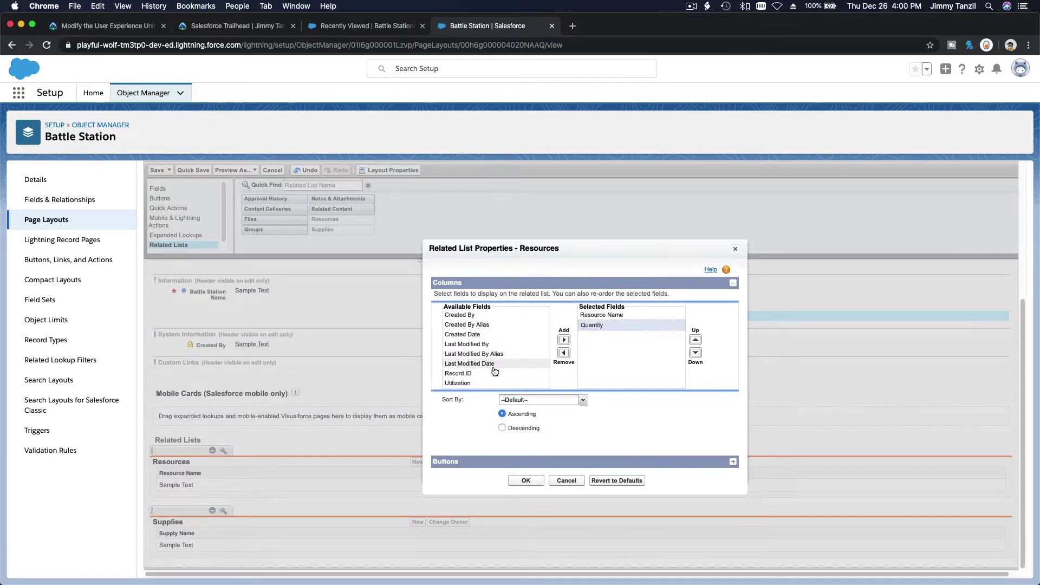
pyautogui.click(490, 383)
pyautogui.click(563, 340)
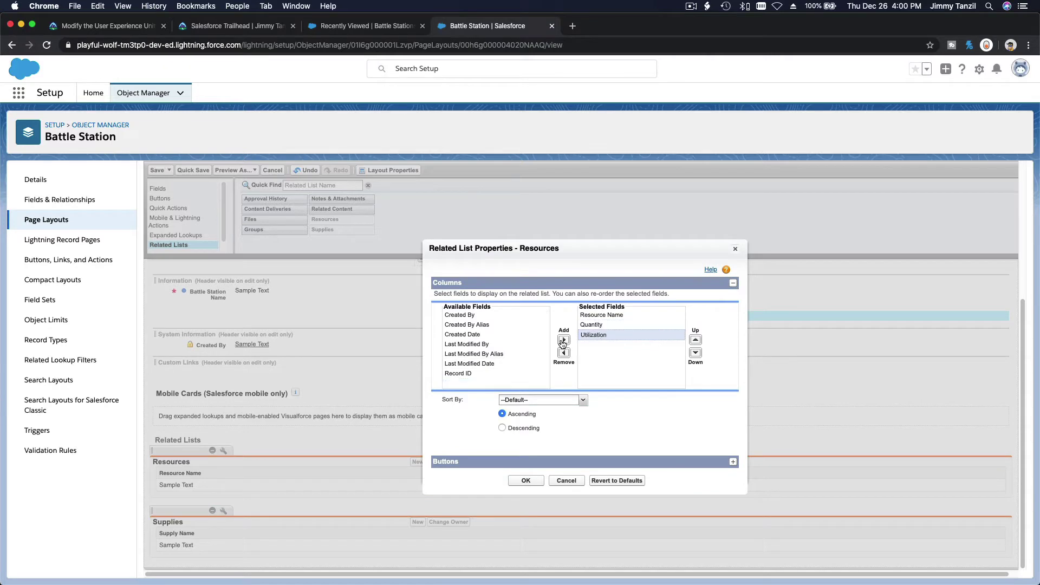
pyautogui.click(527, 481)
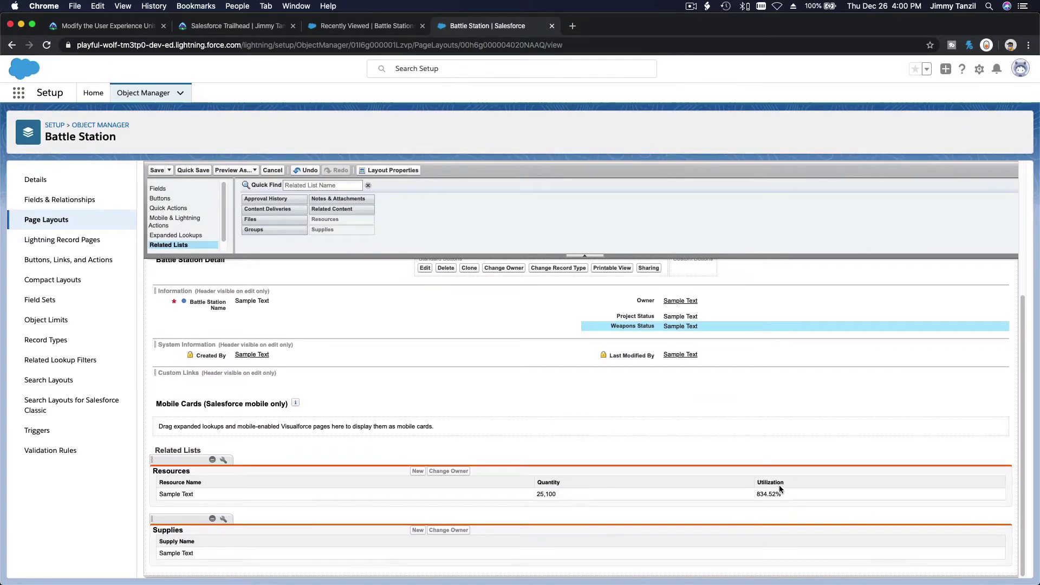
# Step: Open the properties of the Supplies related list and check in Trailhead which fields it needs
pyautogui.click(223, 520)
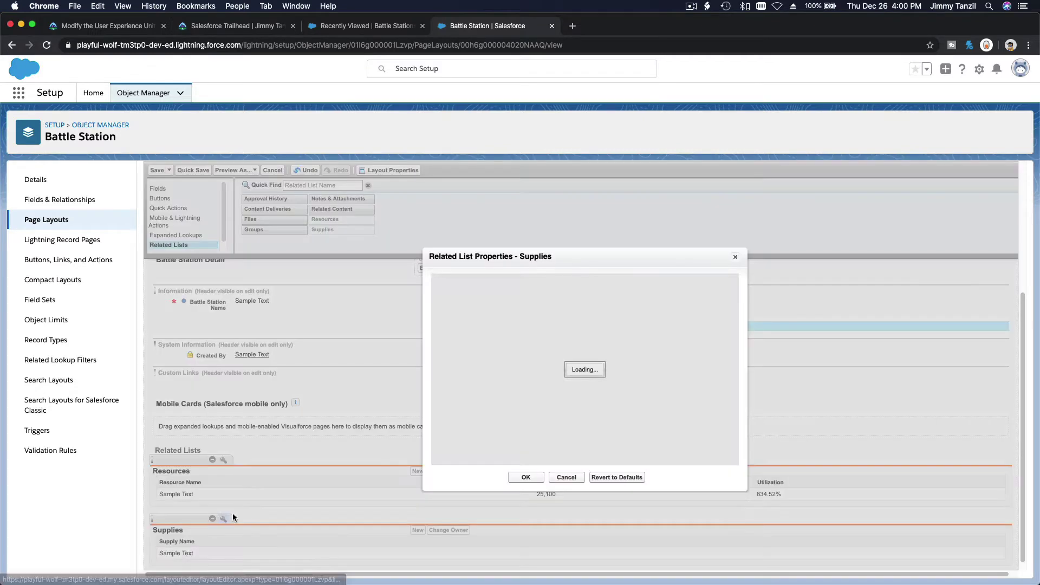
pyautogui.click(108, 26)
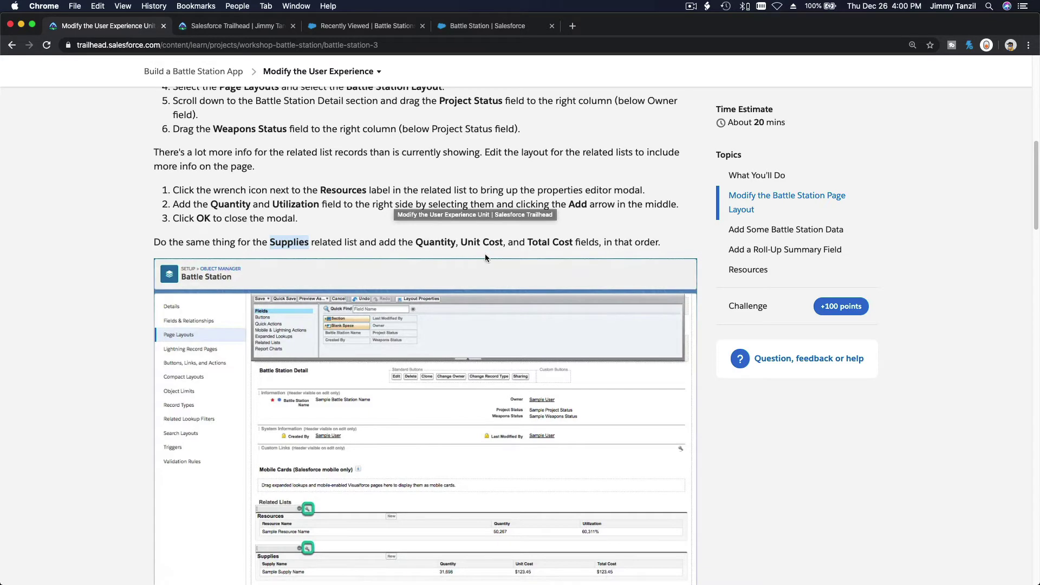
pyautogui.click(471, 27)
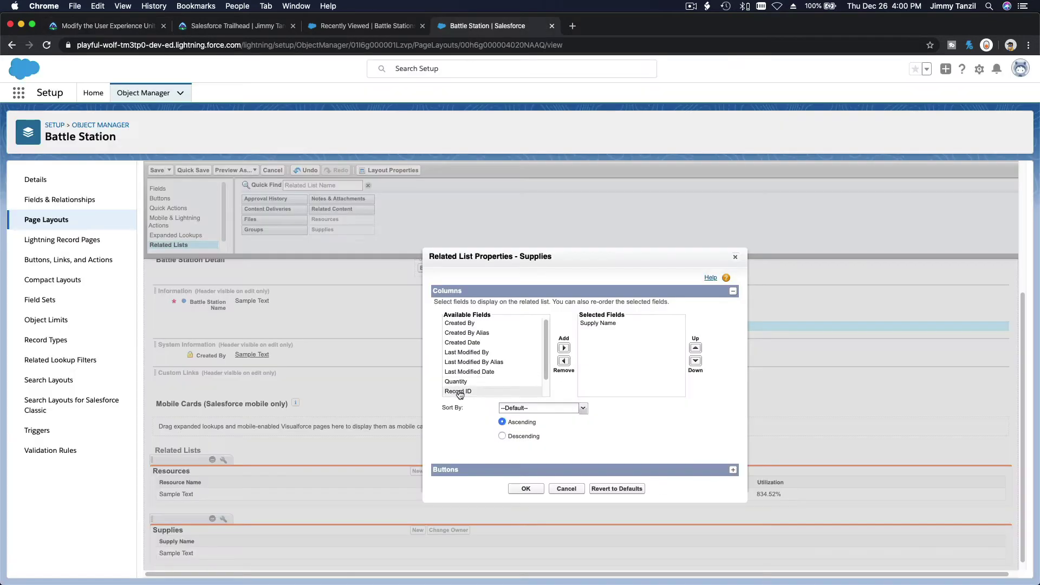
# Step: Add the Quantity, Unit Cost and Total Cost fields, in that order, to the Supplies related list and save the page layout
pyautogui.click(459, 382)
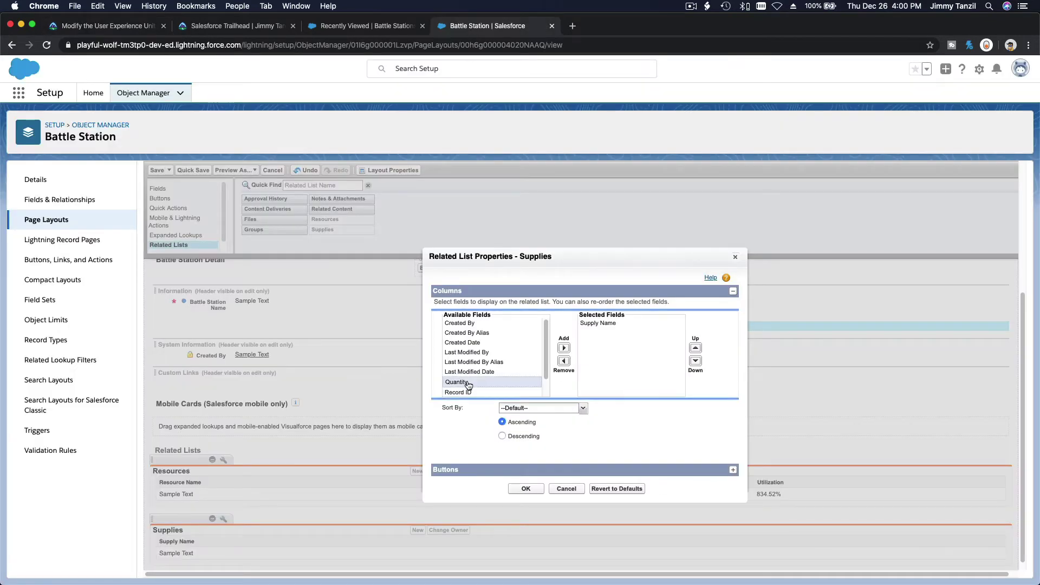
pyautogui.click(564, 348)
pyautogui.scroll(-1, 492, 363)
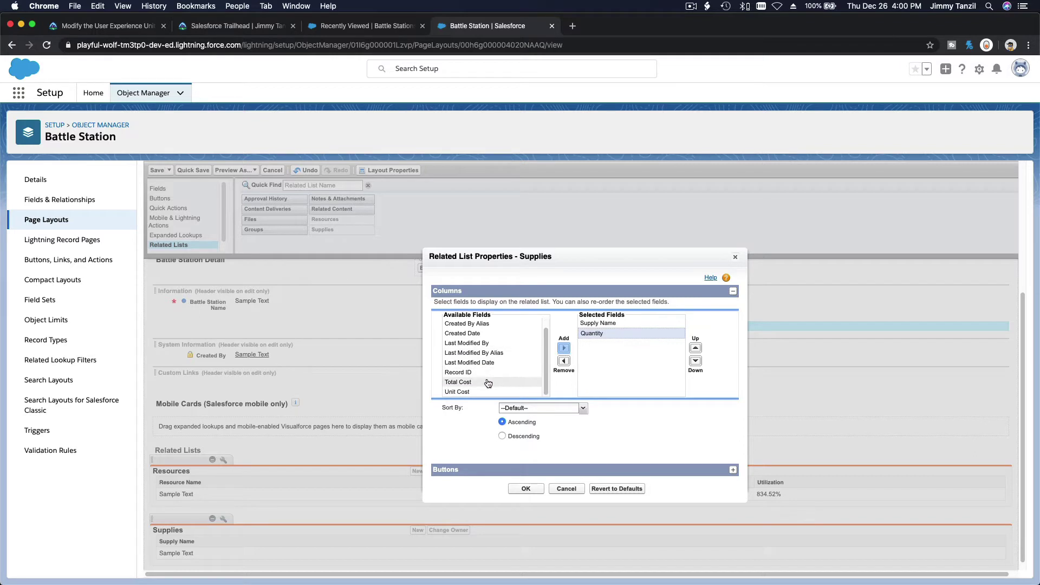
pyautogui.click(510, 392)
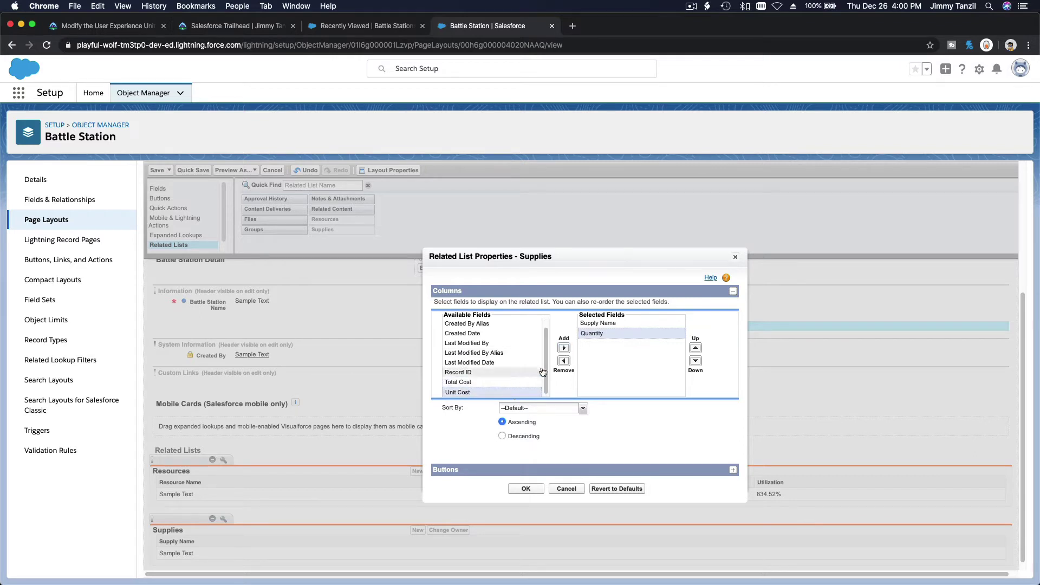
pyautogui.click(564, 347)
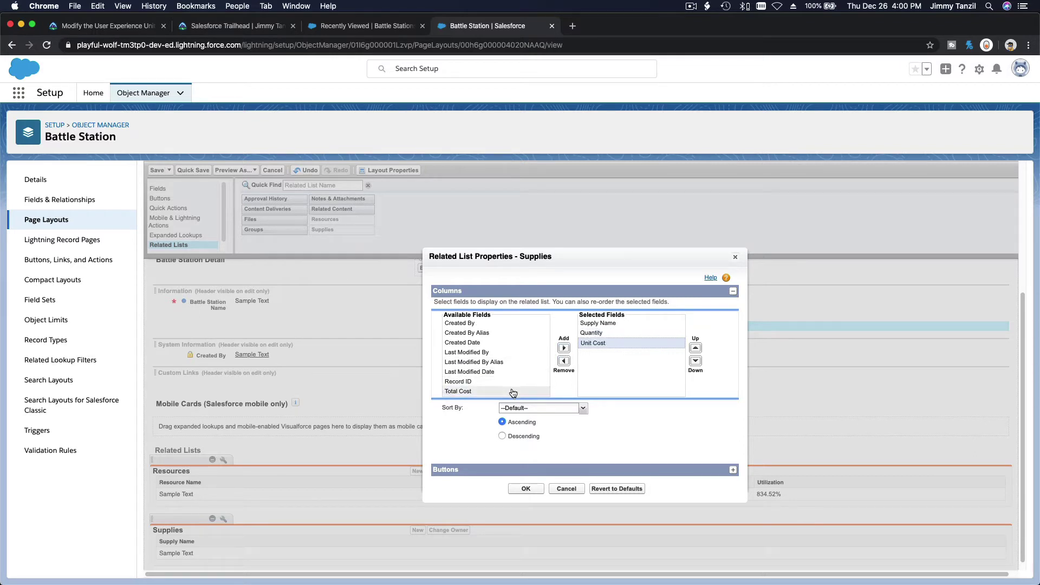
pyautogui.click(513, 392)
pyautogui.click(564, 348)
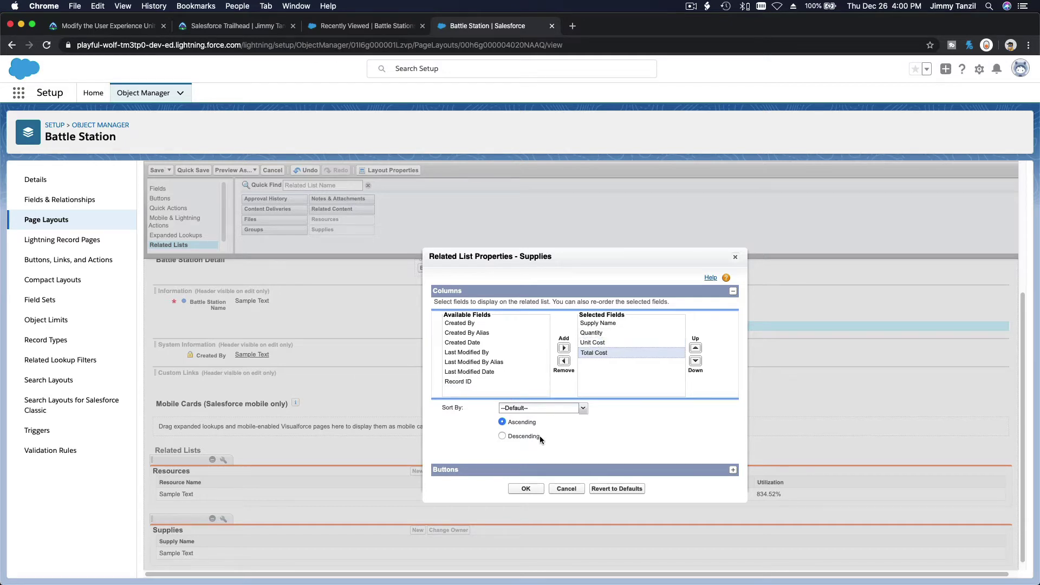
pyautogui.click(526, 489)
pyautogui.click(161, 171)
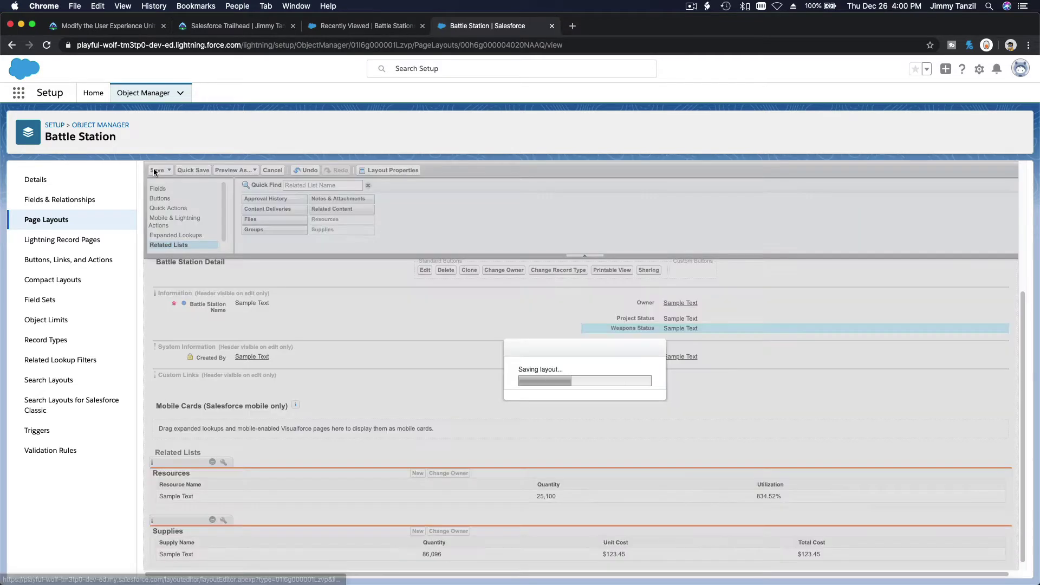
# Step: Read the Add Some Battle Station Data section in Trailhead and copy the record name Obliteration Station
pyautogui.press('super+1')
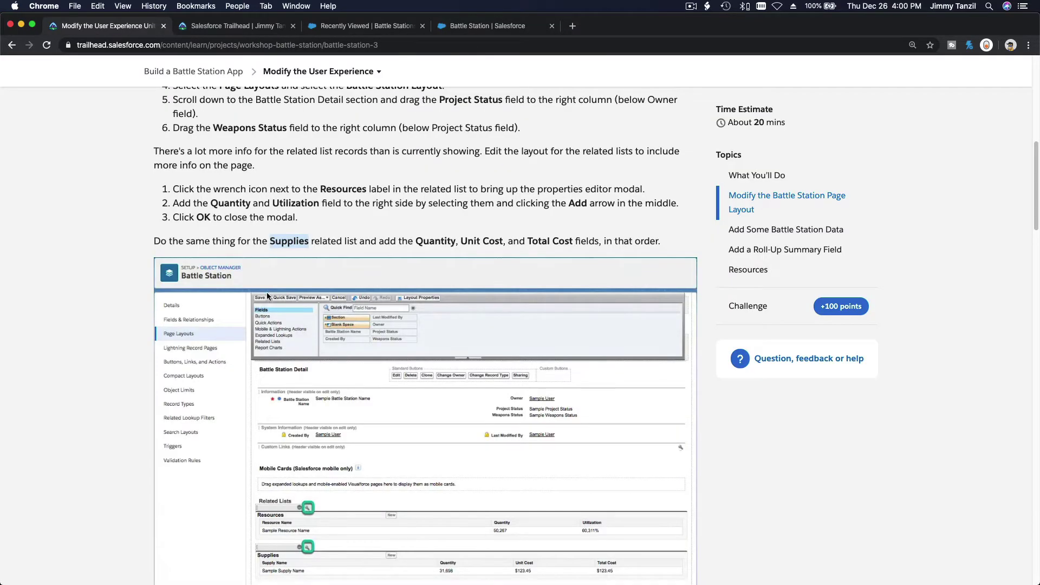
pyautogui.scroll(-8, 267, 291)
pyautogui.scroll(-2, 267, 293)
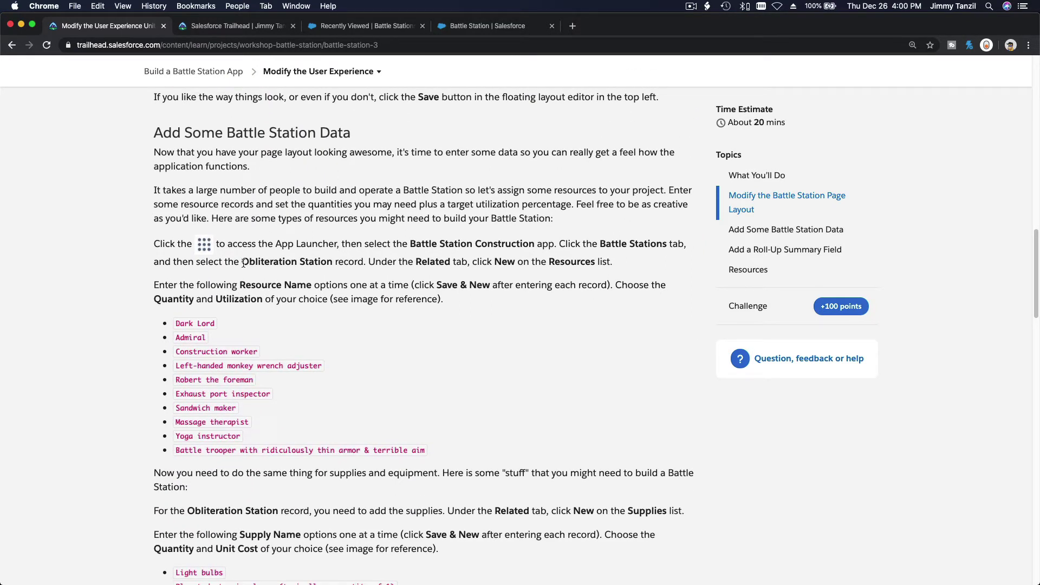
pyautogui.moveTo(242, 263); pyautogui.dragTo(330, 267)
pyautogui.press('super+c')
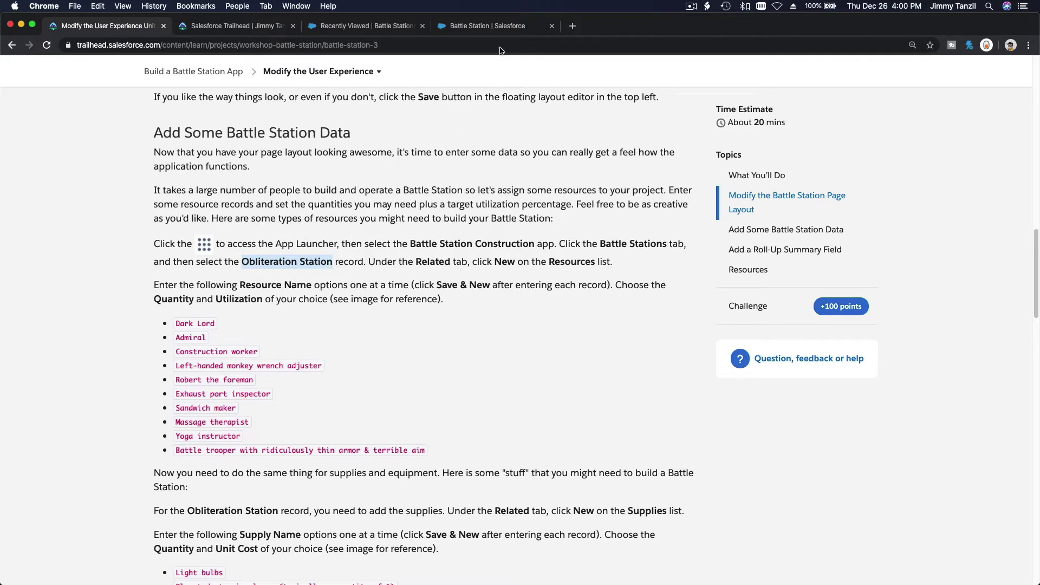
# Step: In Salesforce's Battle Station Construction app, start a new battle station record named Obliteration Station
pyautogui.click(498, 26)
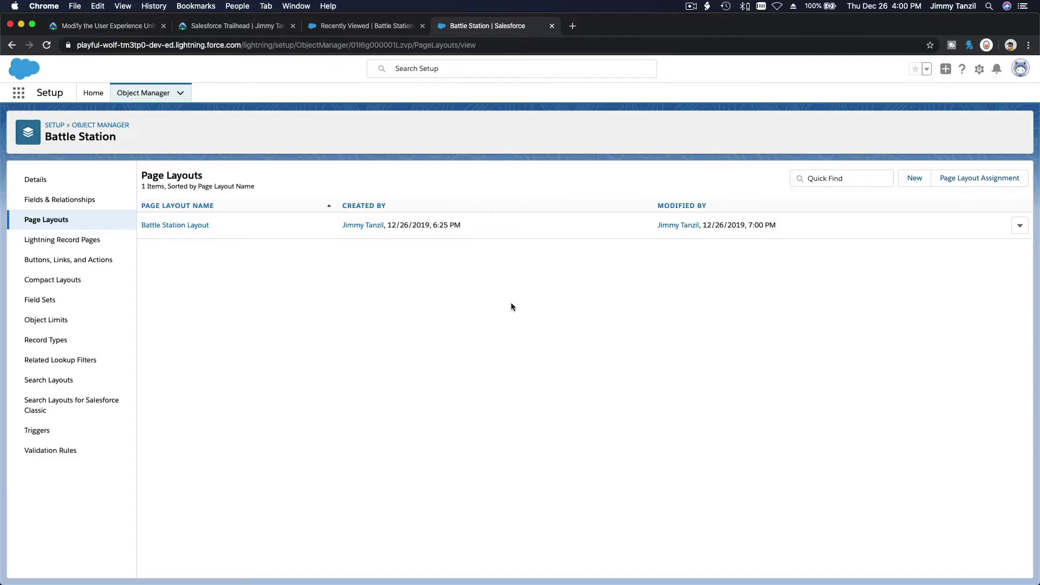
pyautogui.click(333, 30)
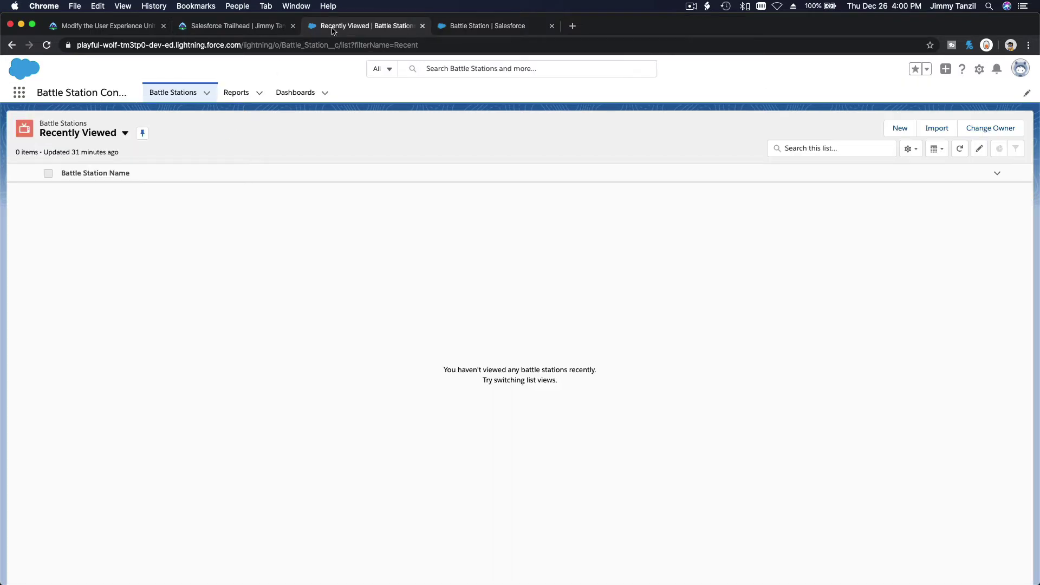
pyautogui.click(174, 93)
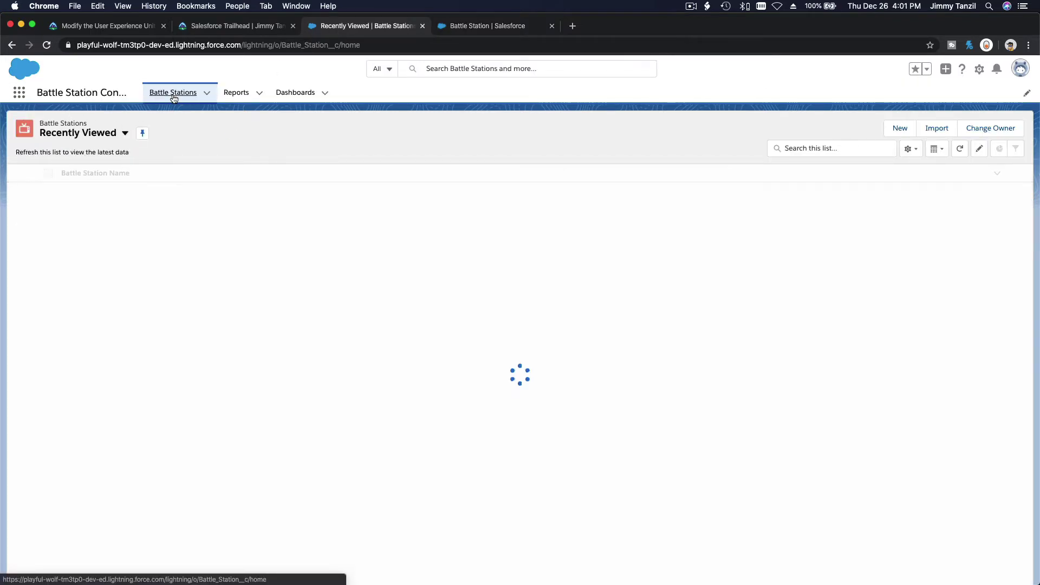
pyautogui.click(900, 129)
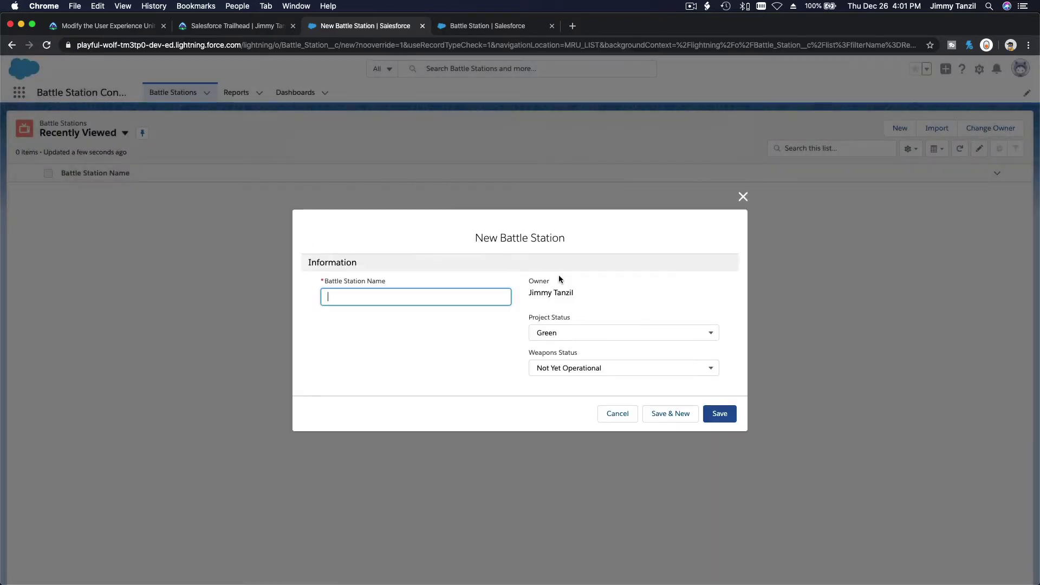
pyautogui.press('super+v')
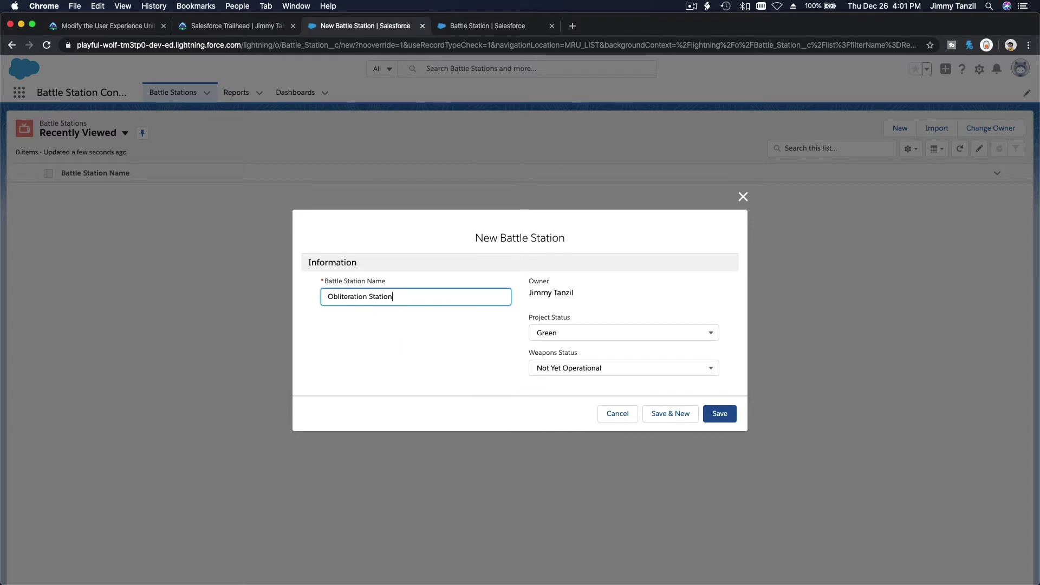
pyautogui.press('Tab')
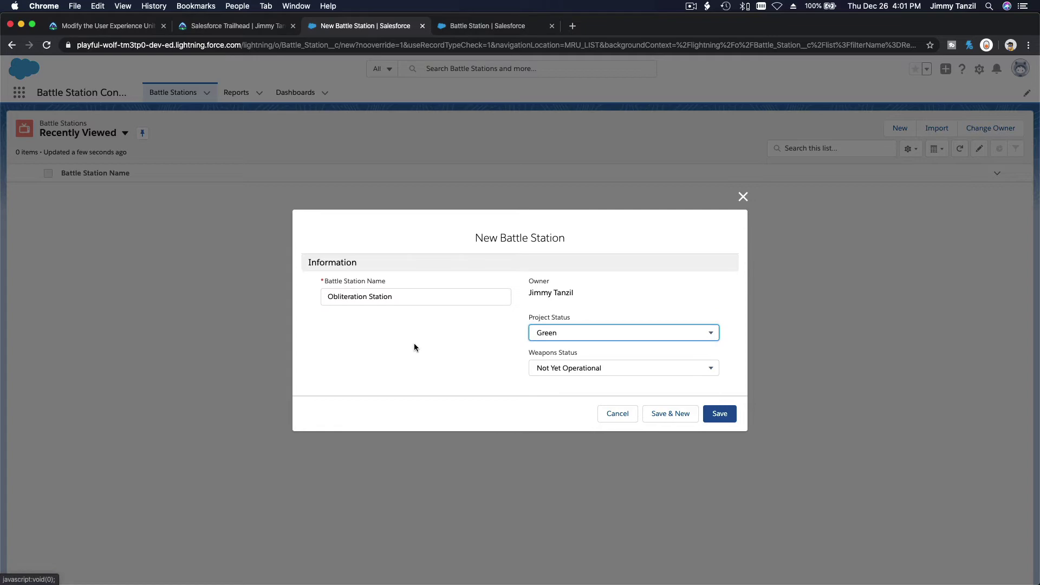
# Step: Review the Trailhead instructions on adding battle station data and return to the new battle station form in Salesforce
pyautogui.click(82, 26)
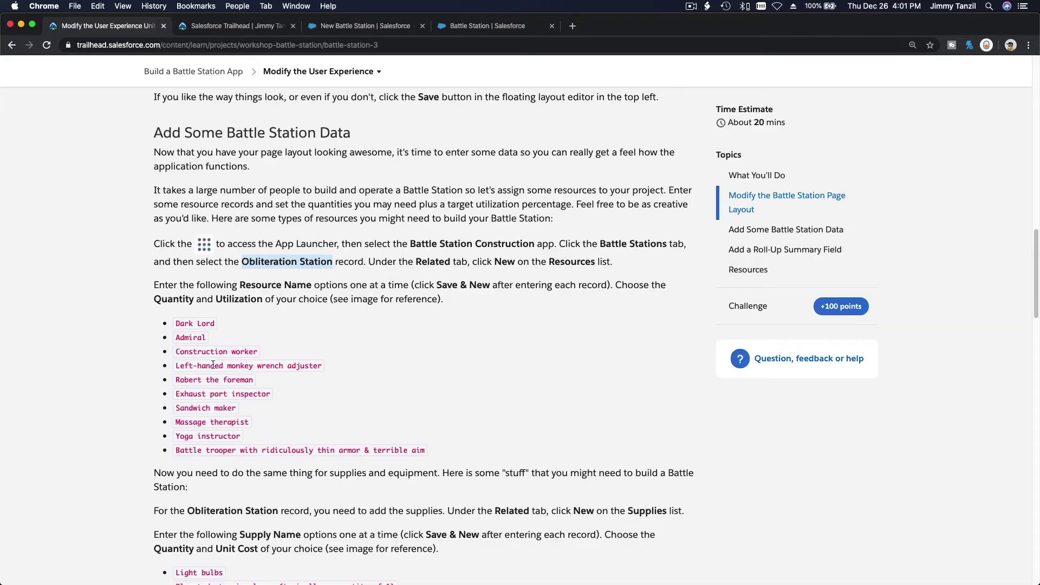
pyautogui.click(335, 356)
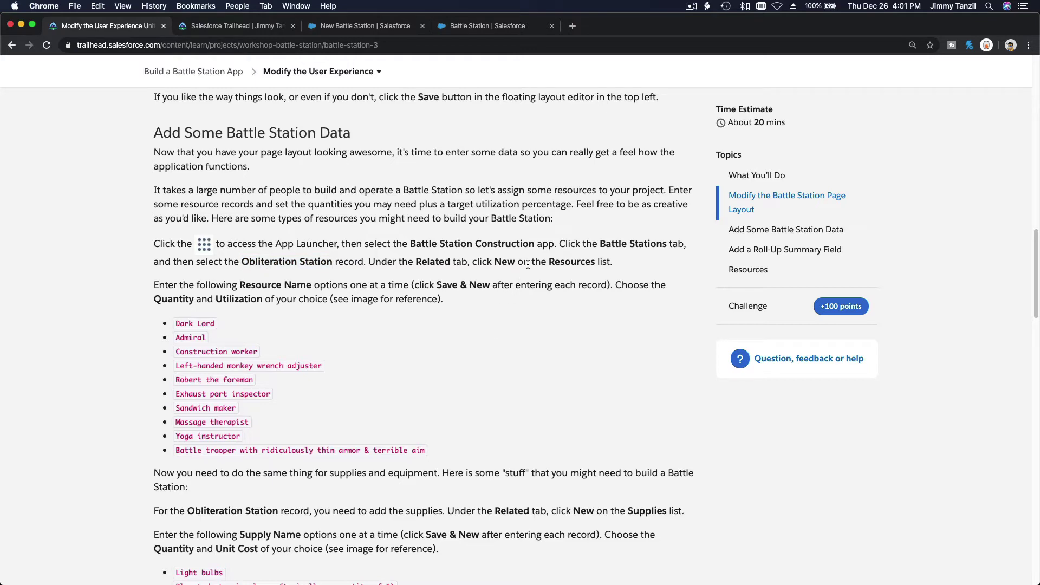
pyautogui.scroll(-1, 527, 264)
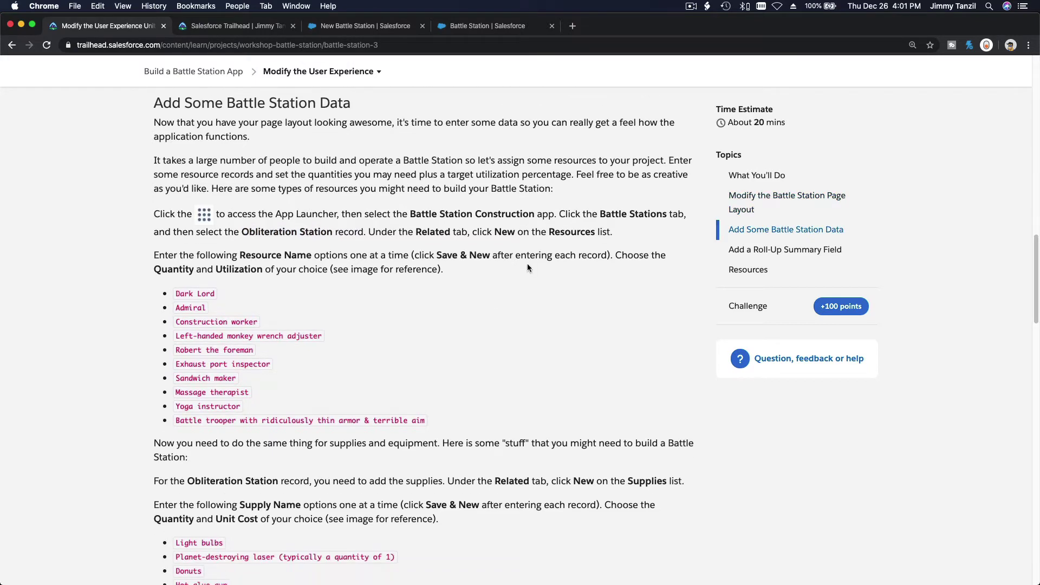
pyautogui.click(455, 27)
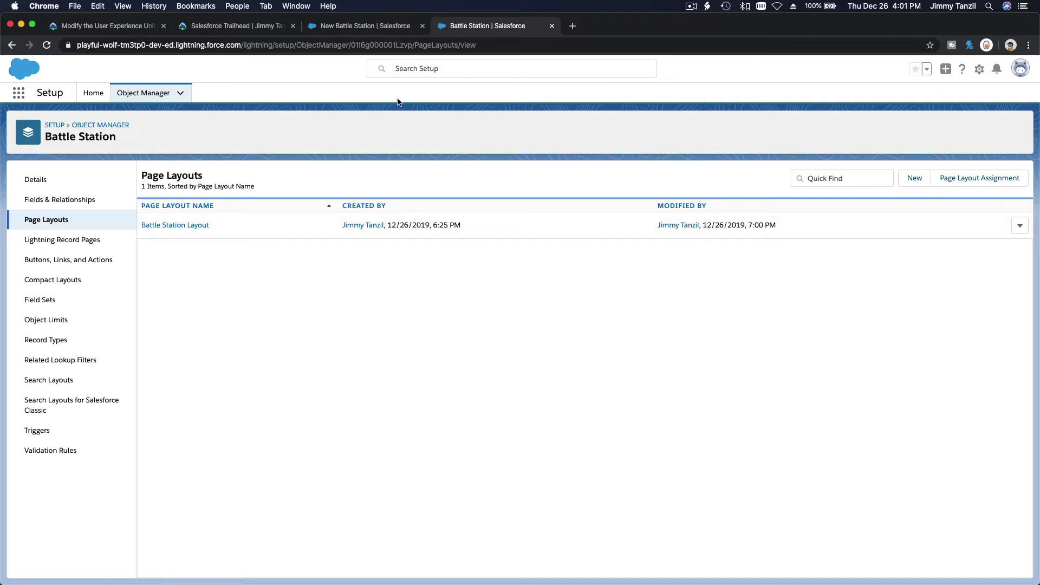
pyautogui.click(361, 27)
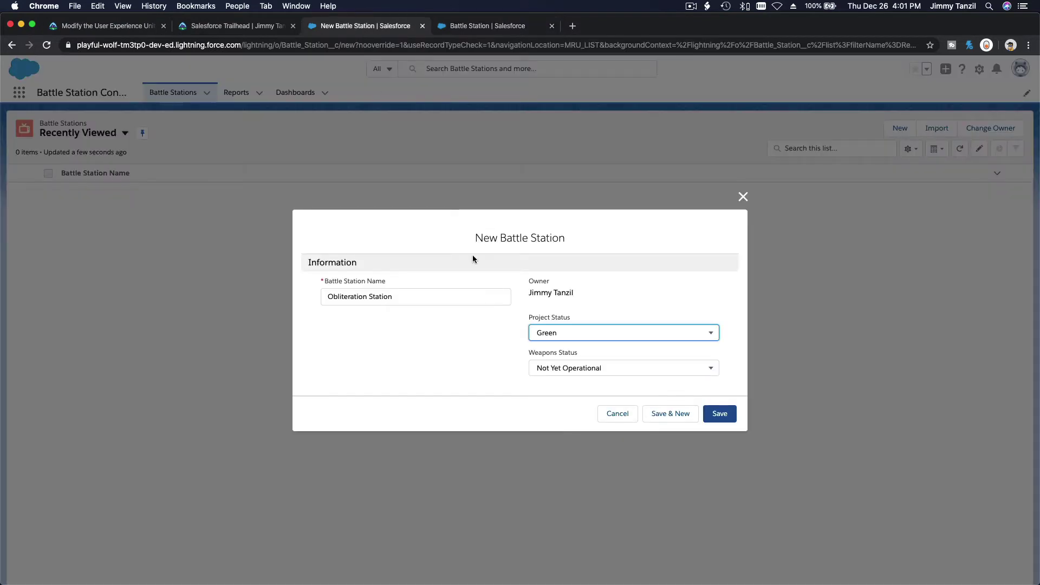
# Step: Save the battle station with Project Status Green and Weapons Status Fully Operational, and show its related lists
pyautogui.click(597, 339)
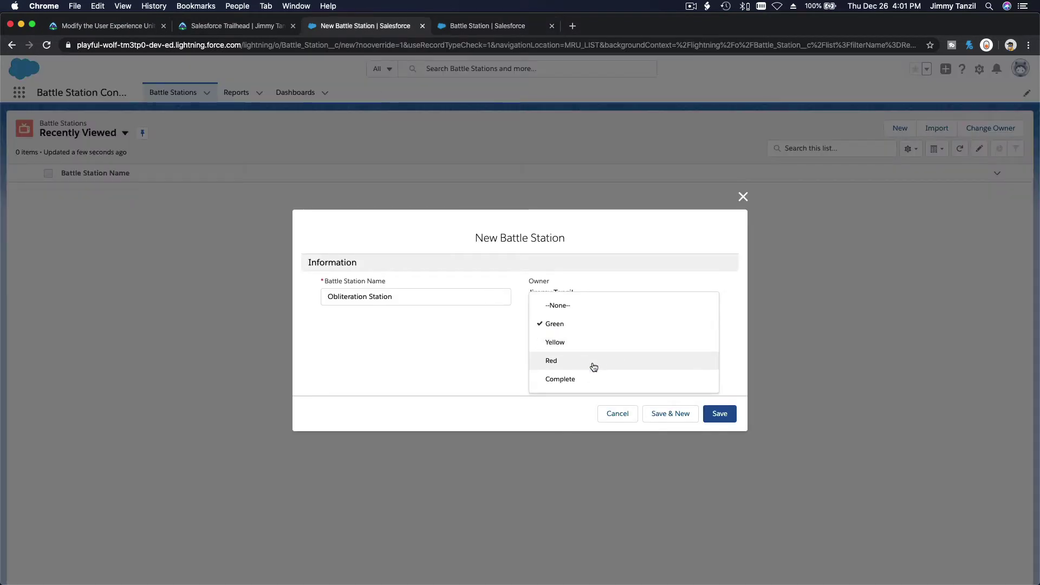
pyautogui.click(593, 363)
pyautogui.click(583, 334)
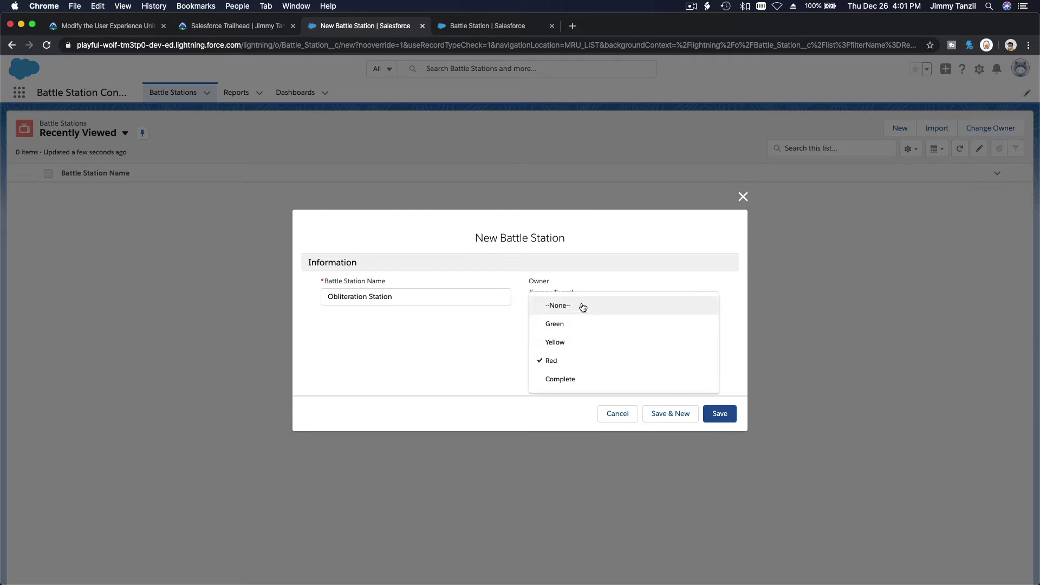
pyautogui.click(580, 322)
pyautogui.click(594, 372)
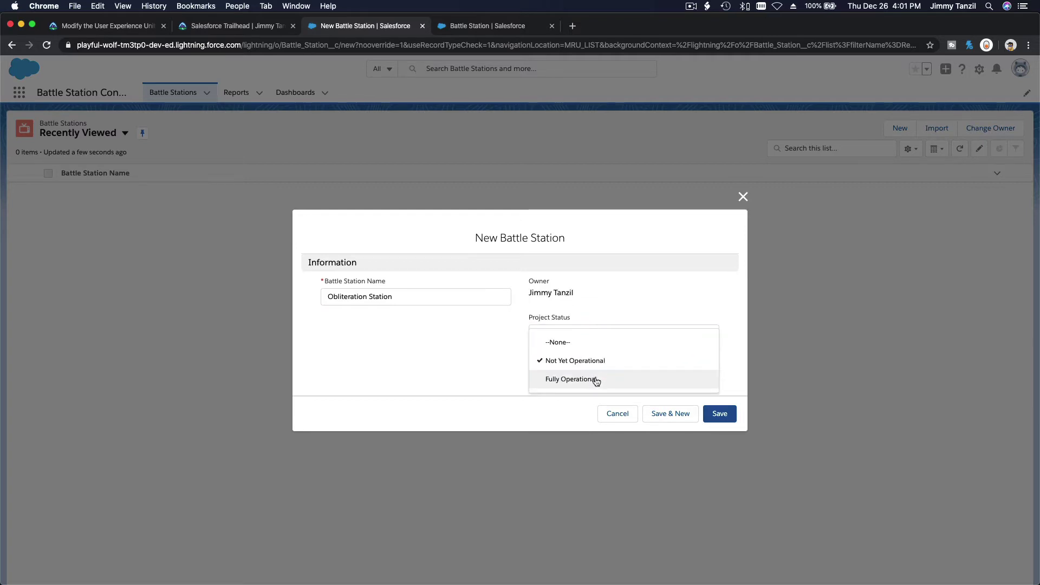
pyautogui.click(595, 384)
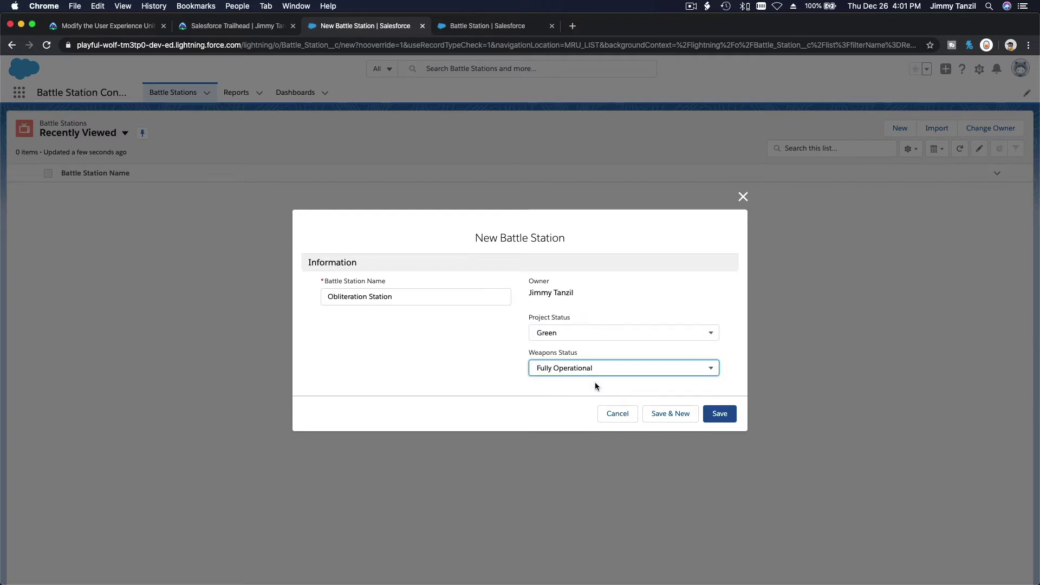
pyautogui.click(724, 414)
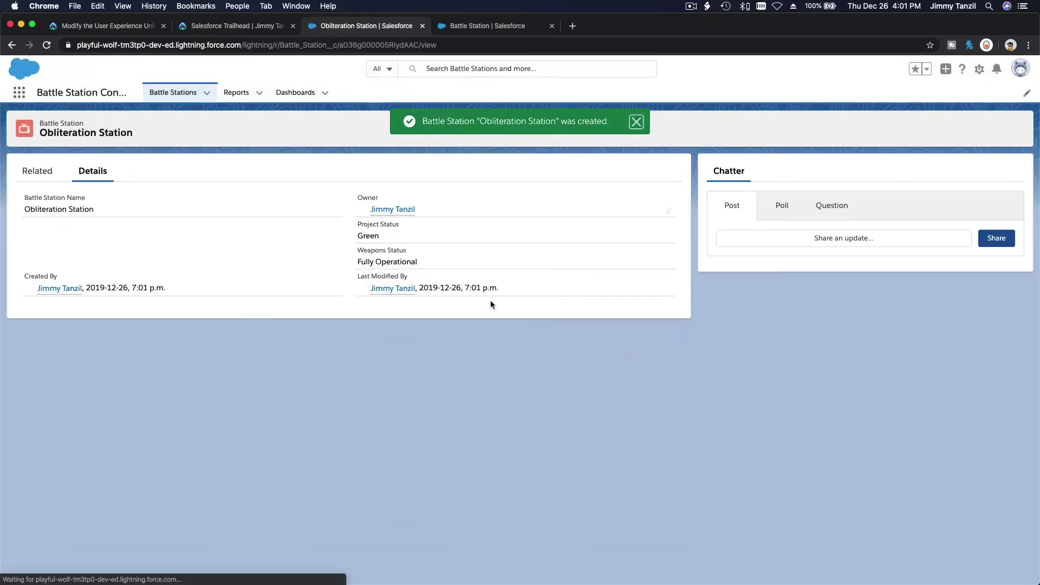
pyautogui.click(632, 123)
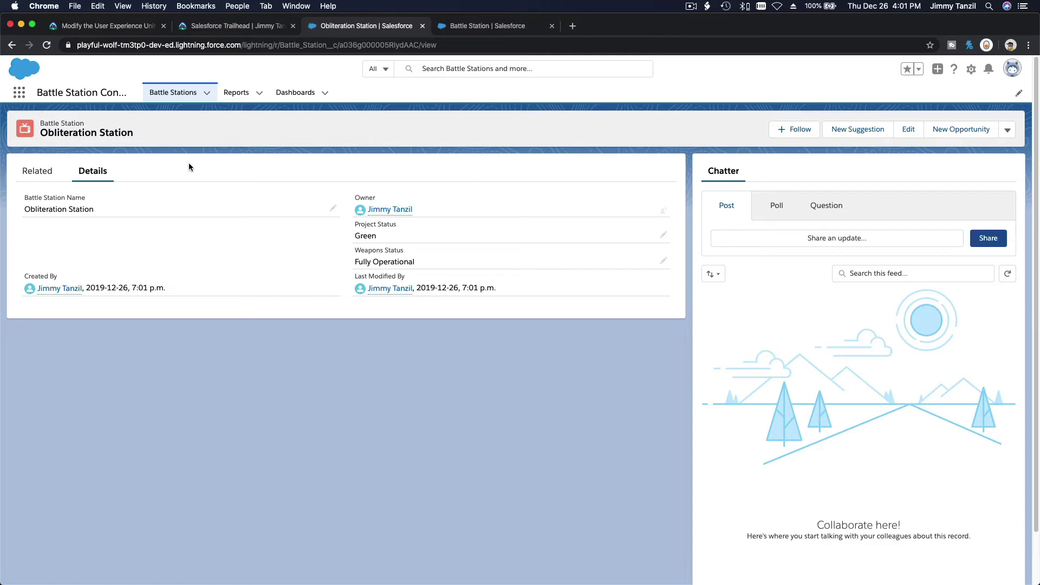
pyautogui.click(39, 172)
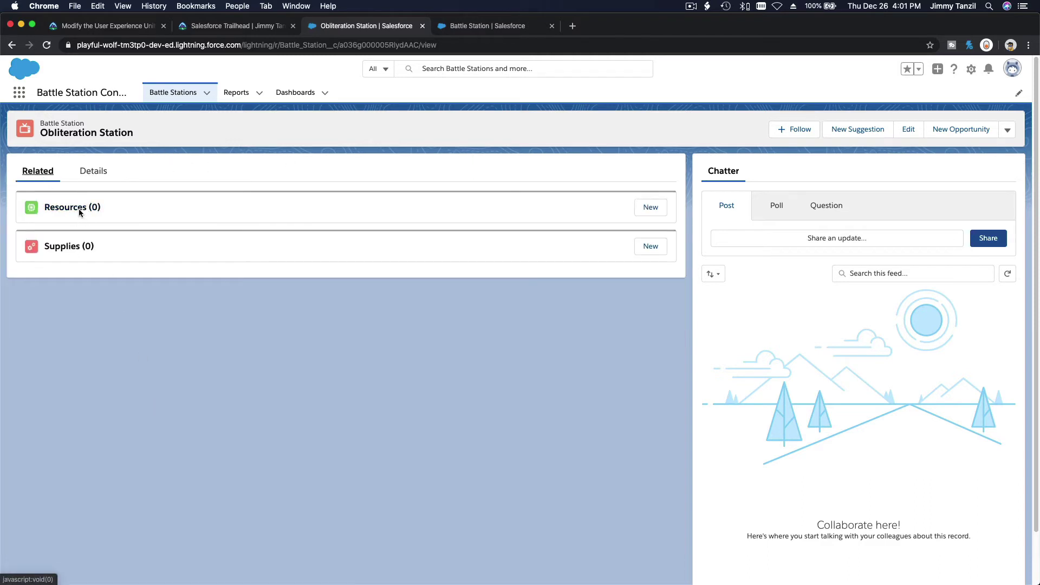
# Step: Copy the resource name Dark Lord from the Trailhead instructions
pyautogui.click(104, 29)
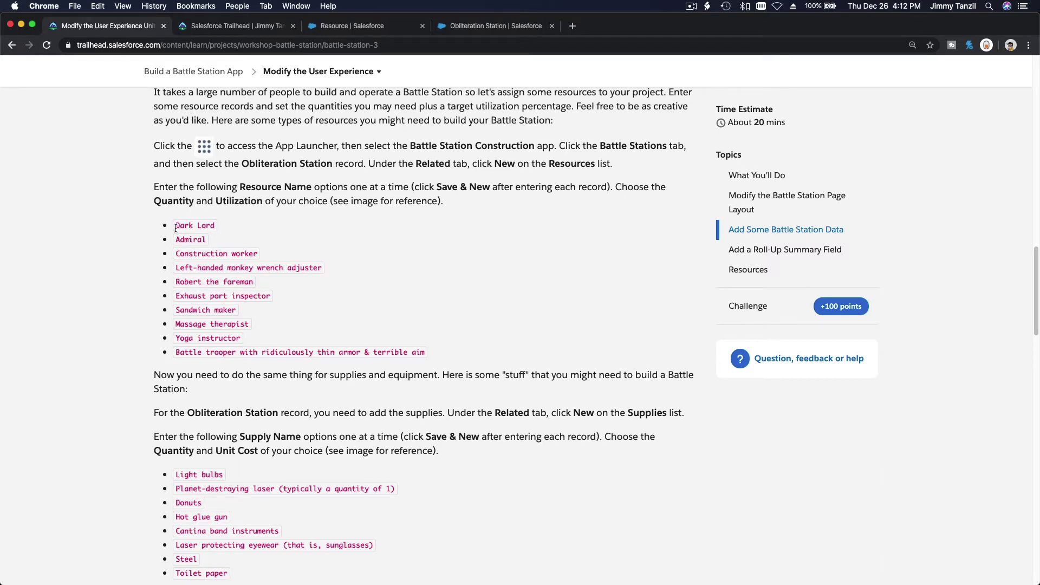
pyautogui.moveTo(176, 228); pyautogui.dragTo(213, 227)
pyautogui.press('super+c')
# Step: Switch to the Obliteration Station record in Salesforce and save a related resource Dark Lord with quantity 1 and utilization 10, continuing with a new one
pyautogui.click(463, 27)
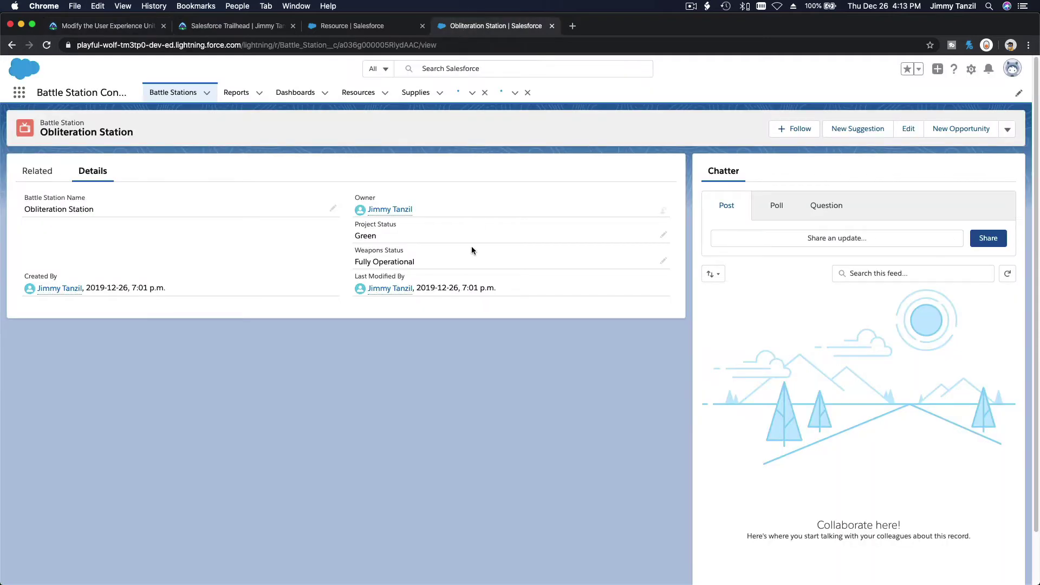
pyautogui.click(37, 180)
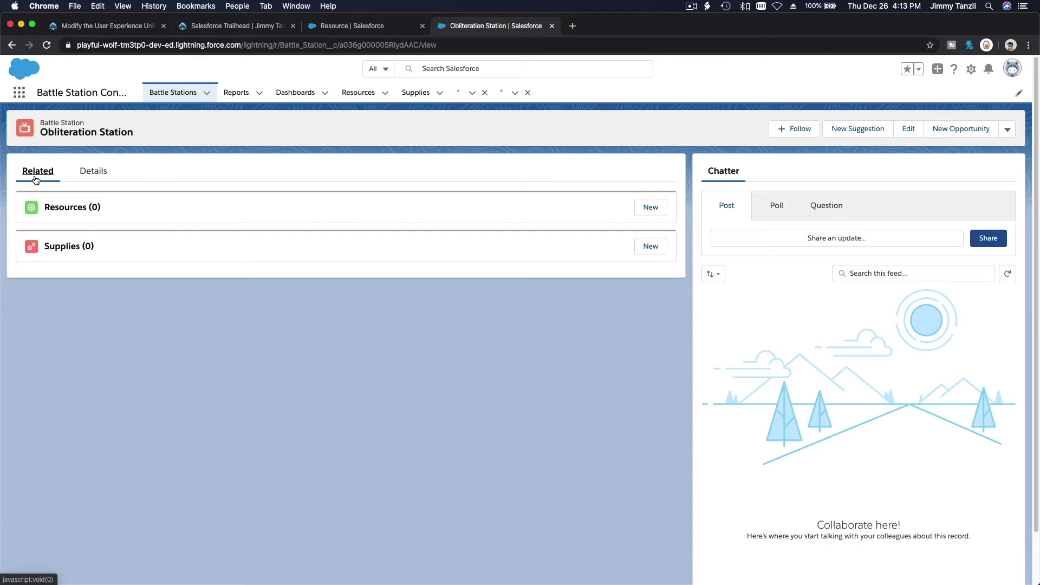
pyautogui.click(651, 209)
pyautogui.write('Dark Lord')
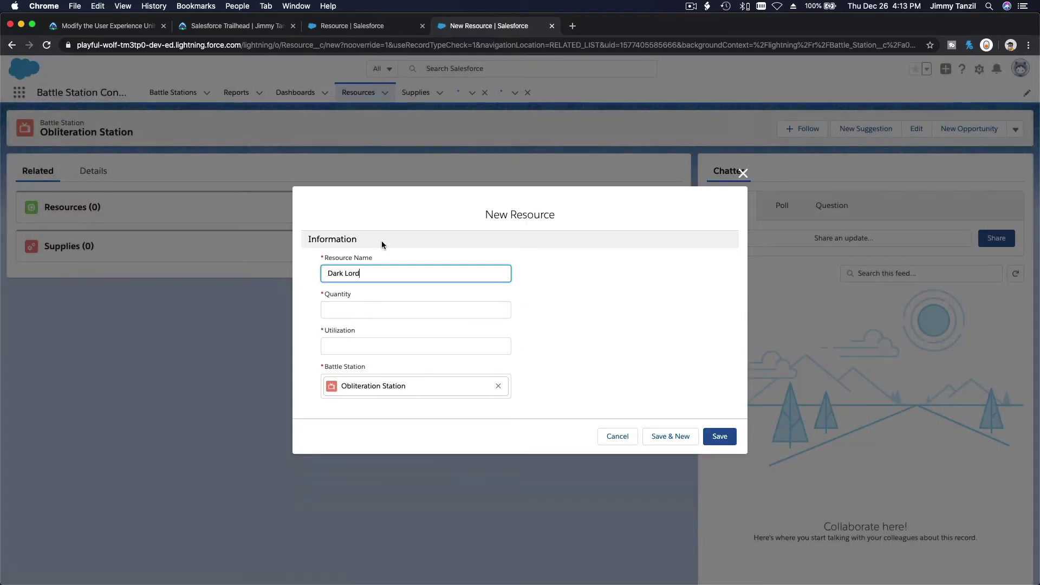
pyautogui.press('Tab')
pyautogui.write('1')
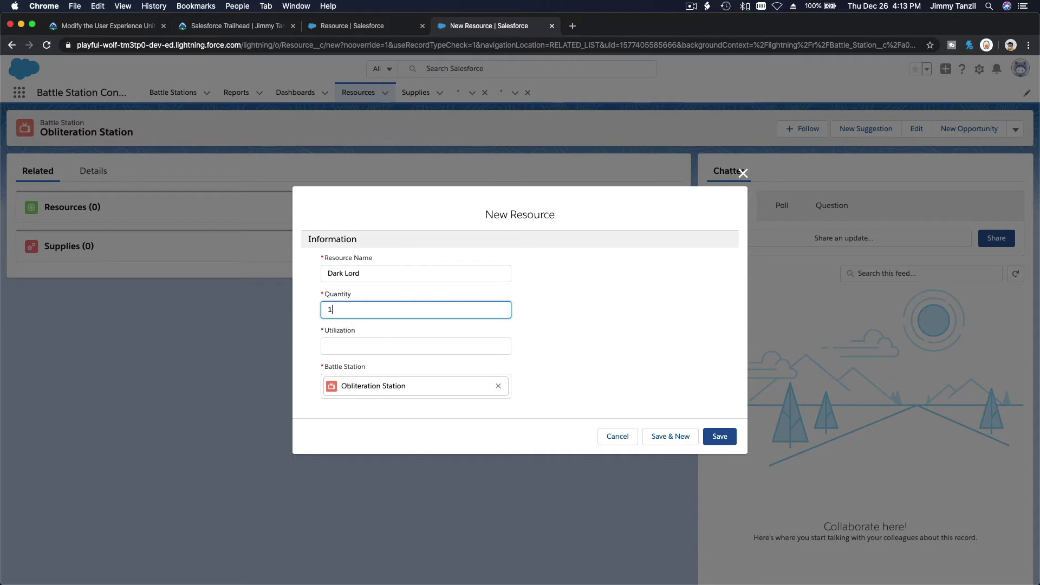
pyautogui.press('Tab')
pyautogui.write('10')
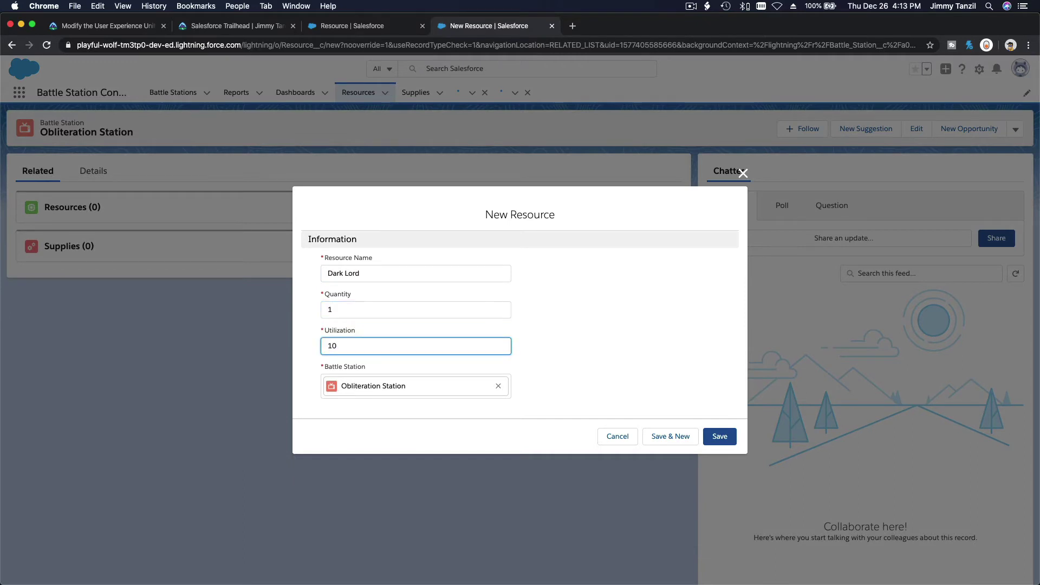
pyautogui.click(672, 438)
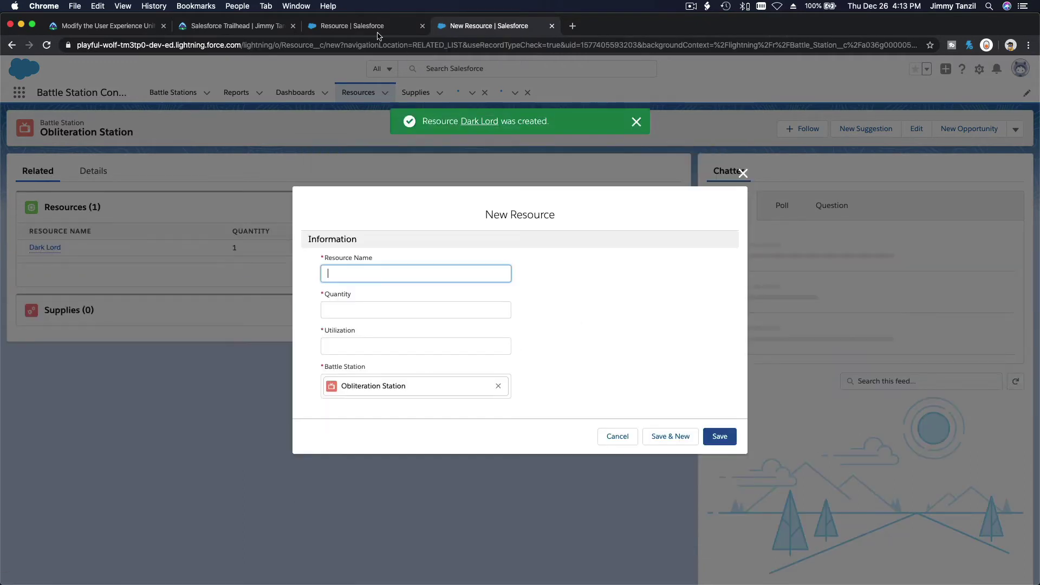
# Step: Copy the resource name Admiral from Trailhead and save it in Salesforce with quantity 1 and utilization 10, continuing with a new resource
pyautogui.click(104, 27)
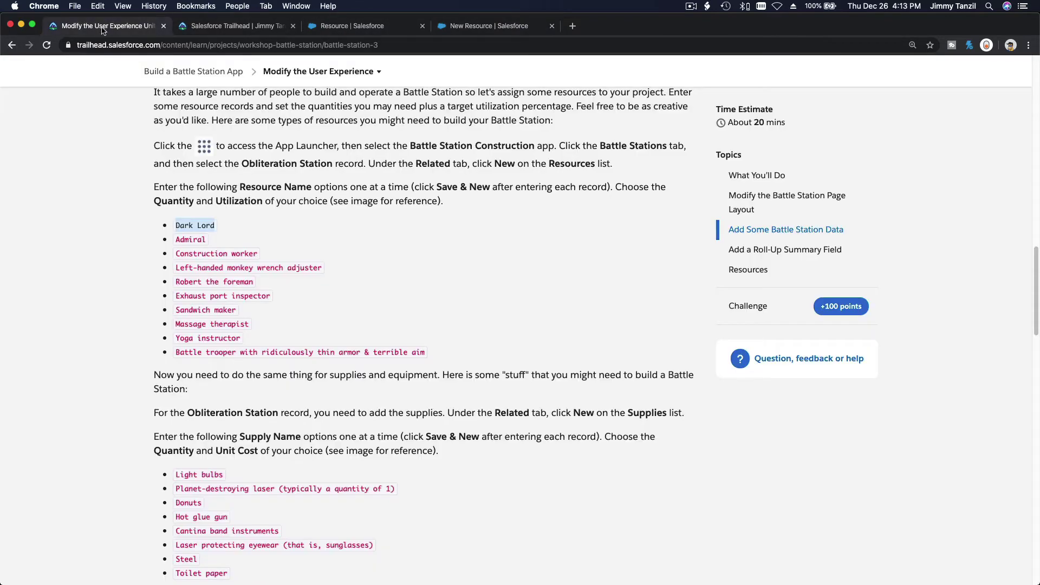
pyautogui.click(191, 239)
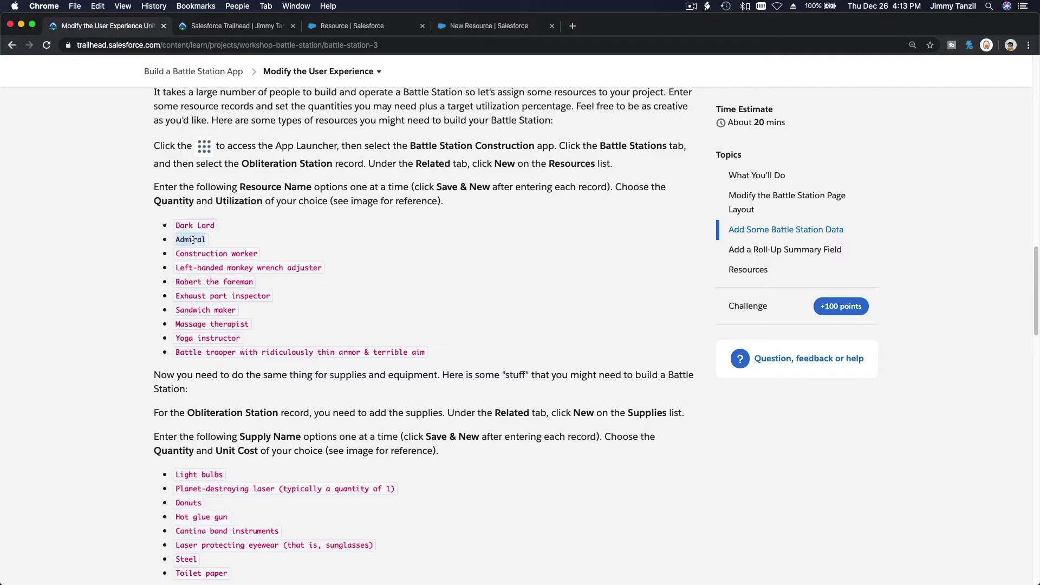
pyautogui.click(470, 28)
pyautogui.press('cmd+v')
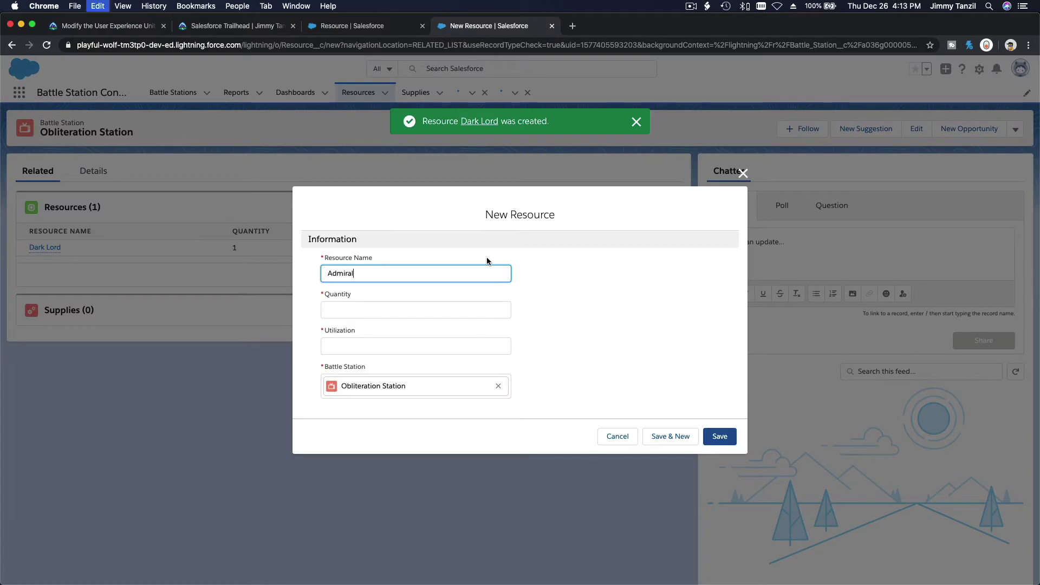
pyautogui.press('Tab')
pyautogui.write('1')
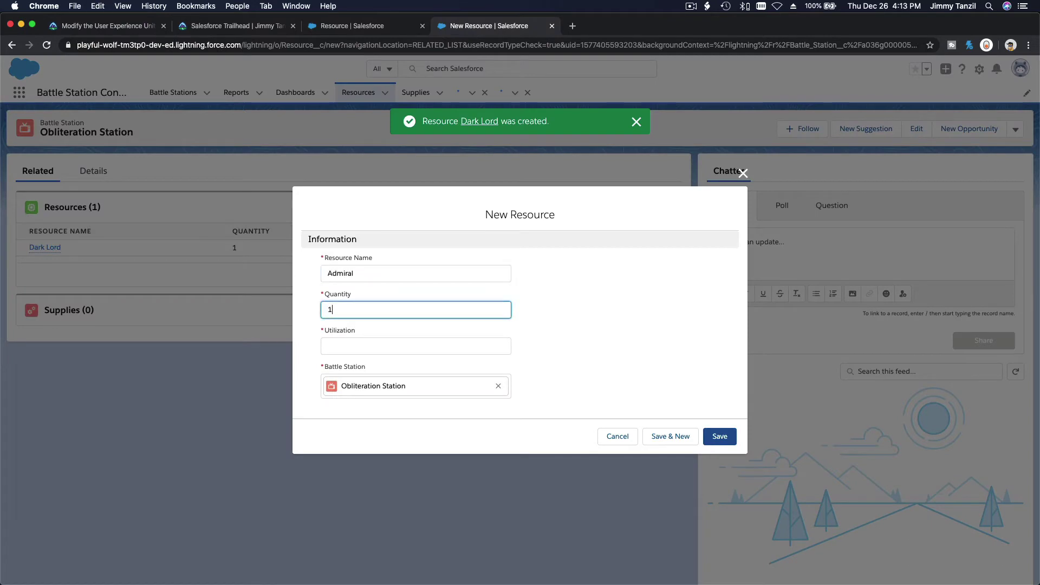
pyautogui.press('Tab')
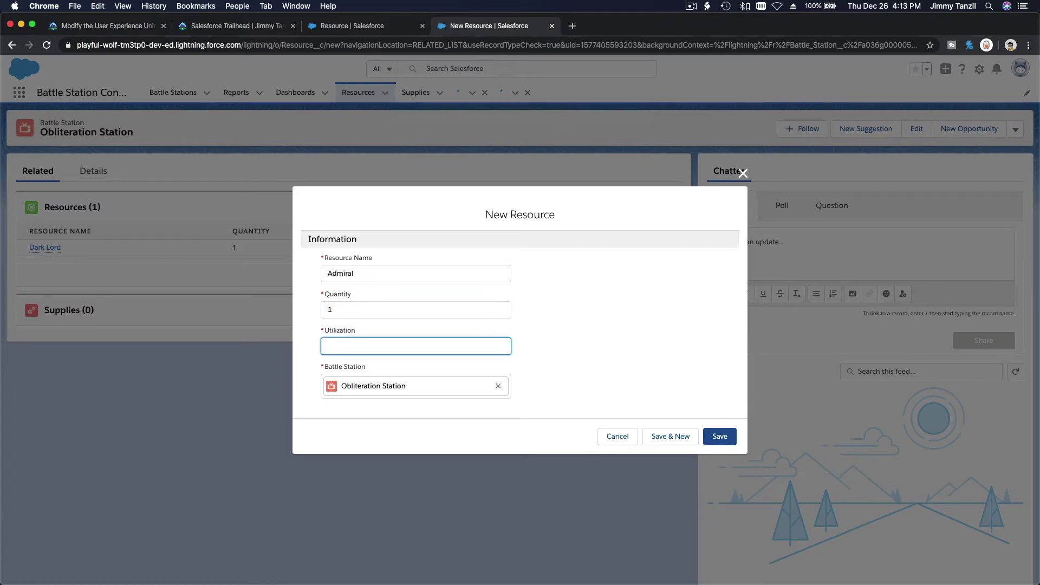
pyautogui.write('10')
pyautogui.click(665, 442)
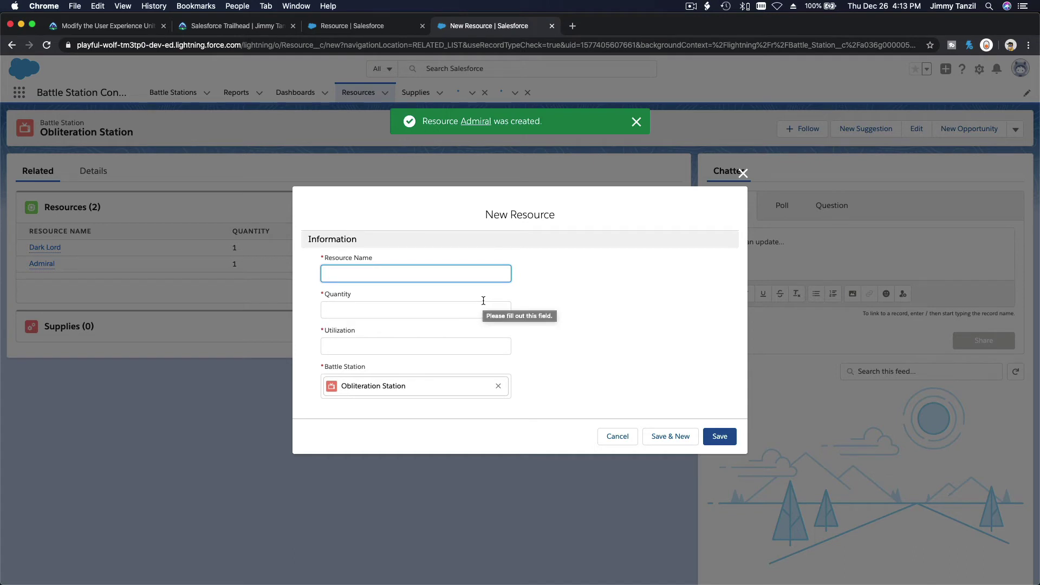
# Step: Look over the resource and supply lists in the Trailhead instructions and copy the resource name Construction worker
pyautogui.click(121, 27)
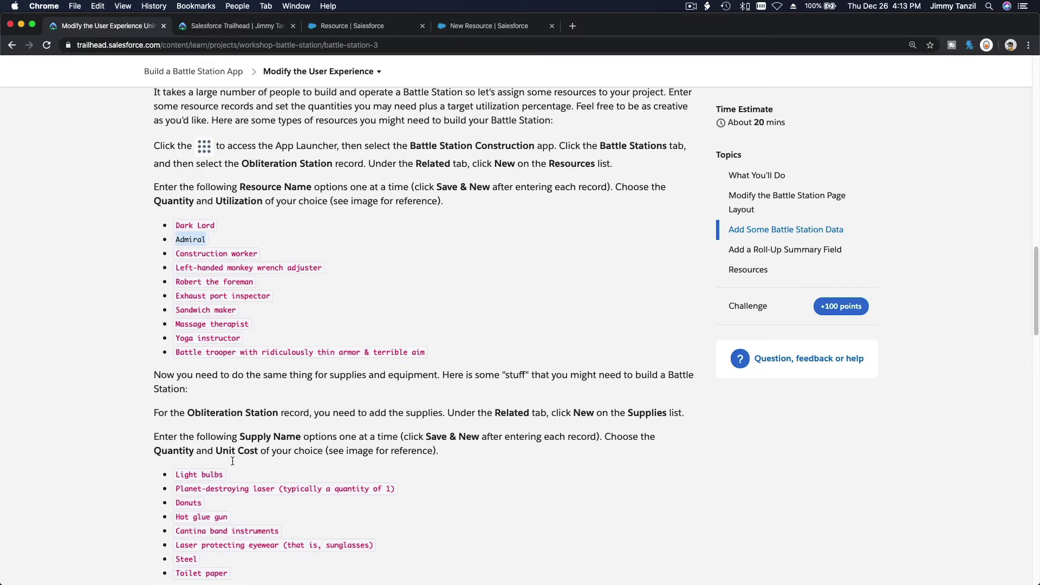
pyautogui.scroll(-1, 232, 489)
pyautogui.scroll(-3, 233, 488)
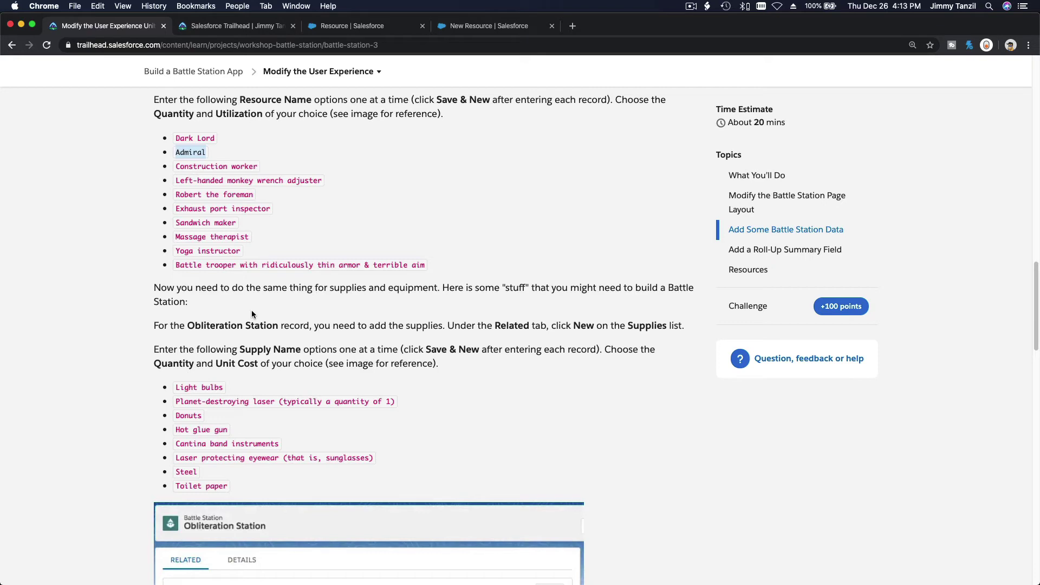
pyautogui.click(381, 32)
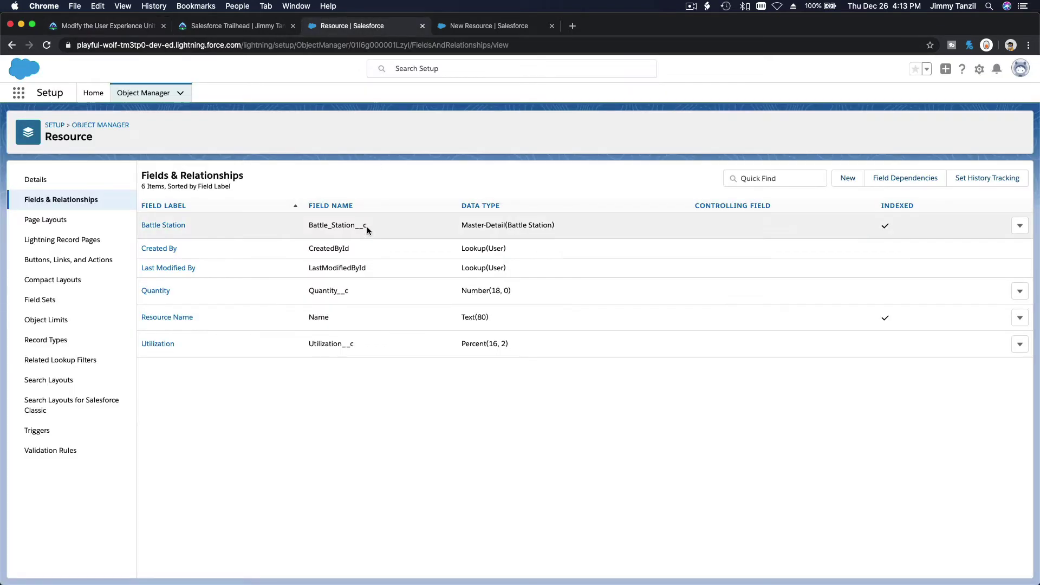
pyautogui.click(446, 28)
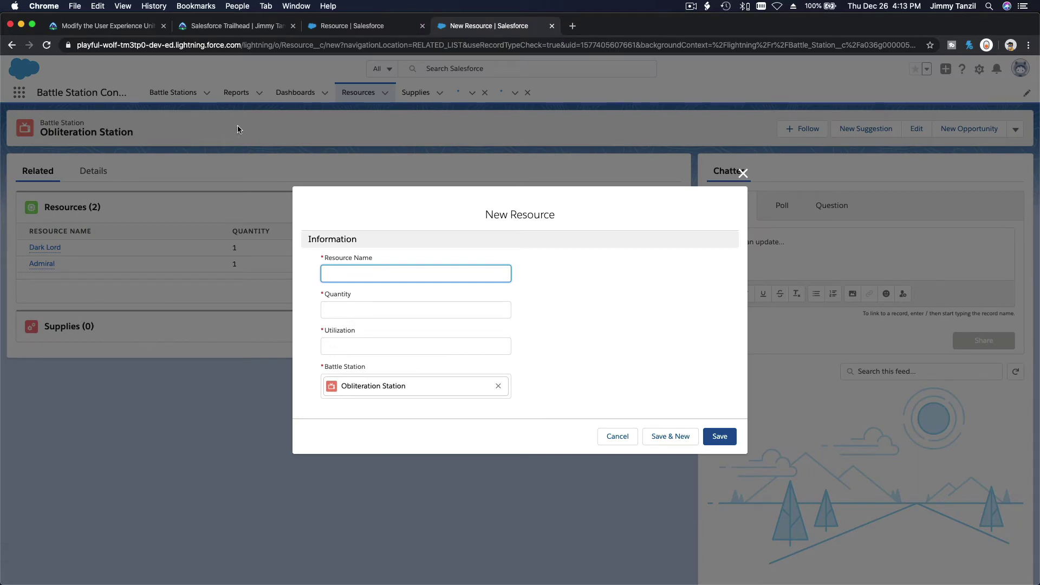
pyautogui.click(119, 29)
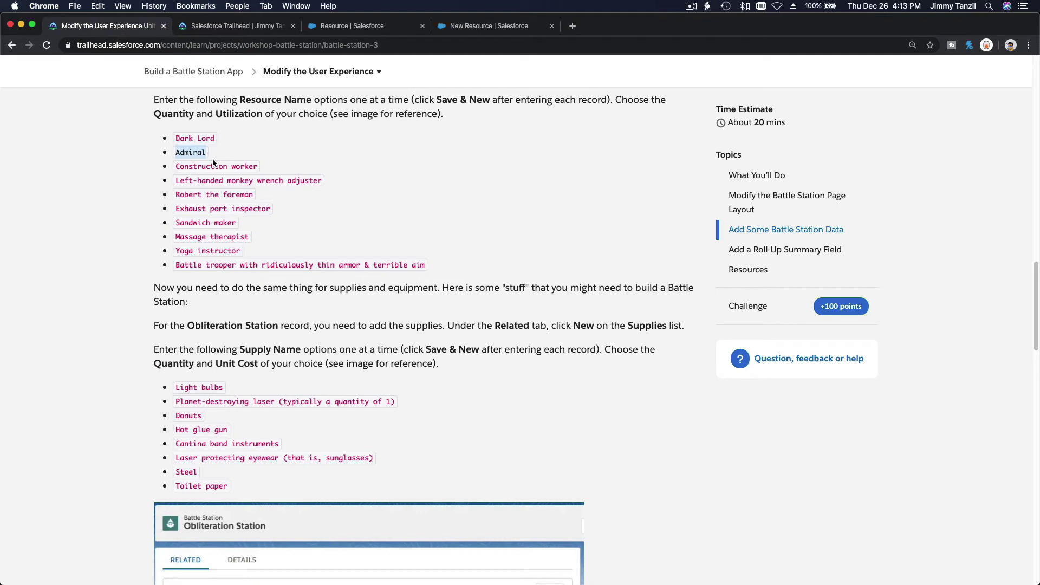
pyautogui.scroll(1, 212, 158)
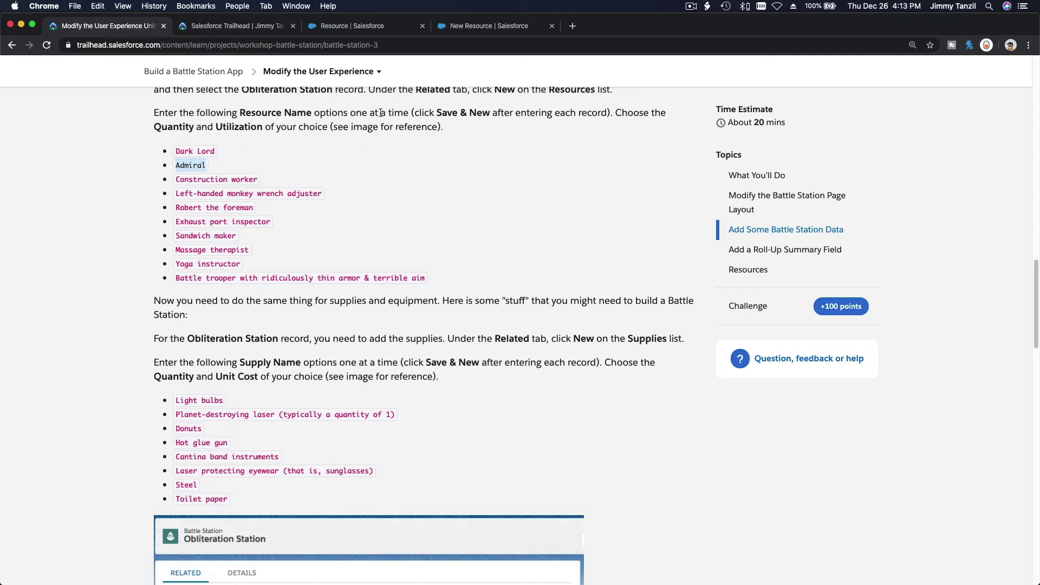
pyautogui.click(233, 180)
pyautogui.doubleClick(233, 180)
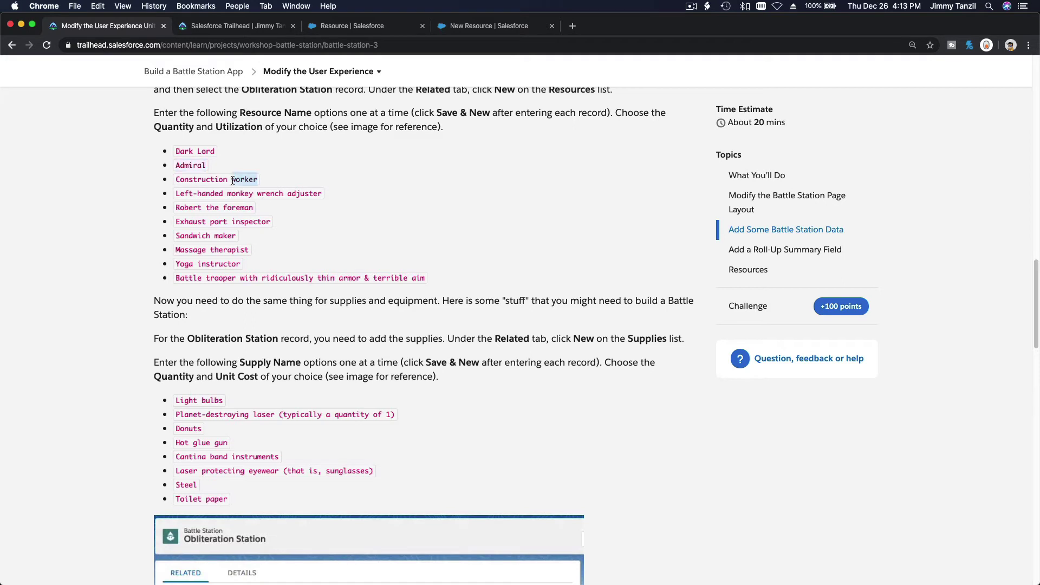
pyautogui.doubleClick(233, 180)
pyautogui.moveTo(177, 181); pyautogui.dragTo(252, 183)
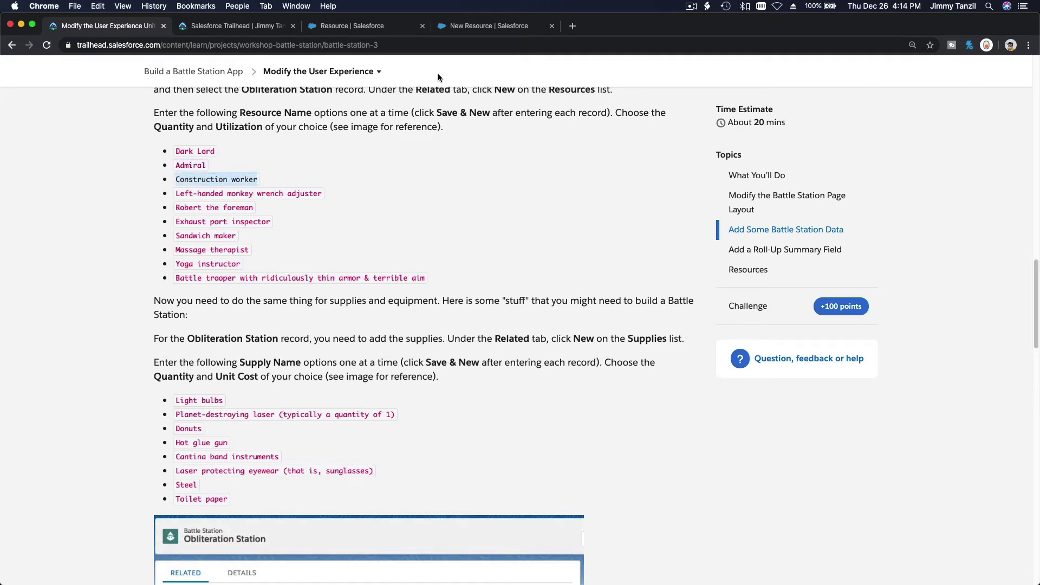
# Step: Save the resource Construction worker in Salesforce with quantity 5 and utilization 25 for the Obliteration Station
pyautogui.click(452, 29)
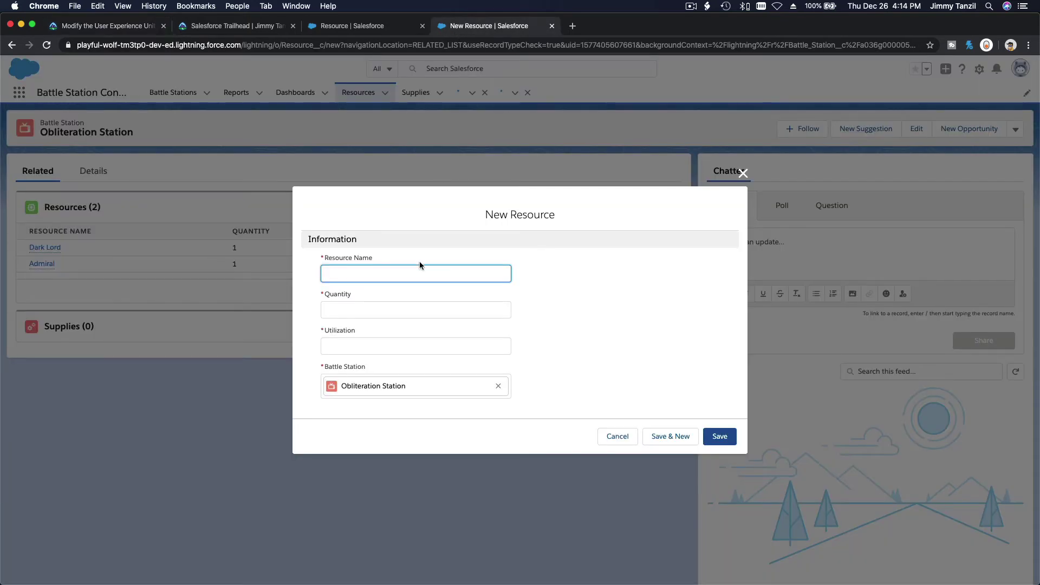
pyautogui.write('Construction worker')
pyautogui.press('Tab')
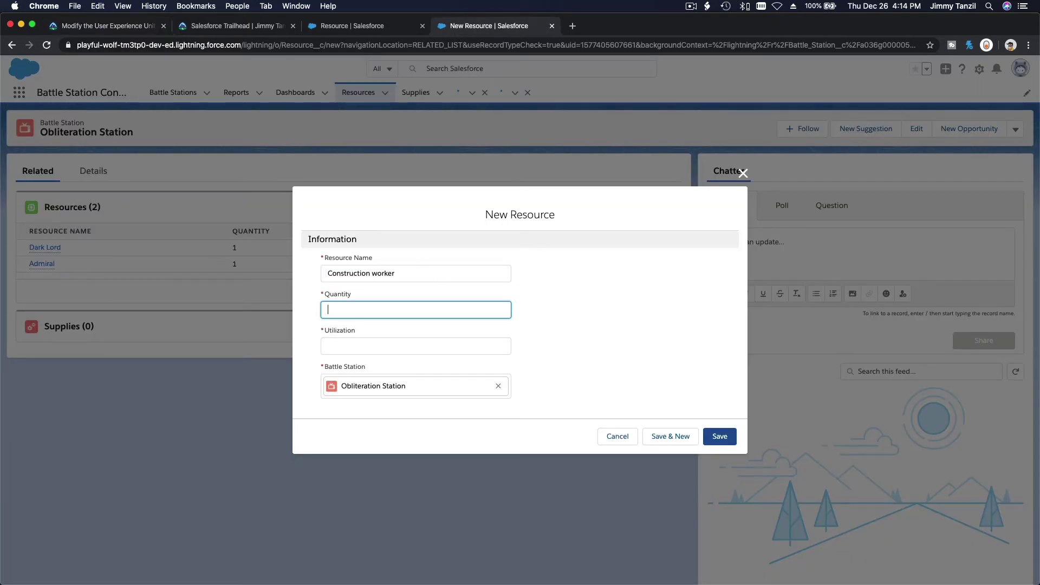
pyautogui.write('5')
pyautogui.press('Tab')
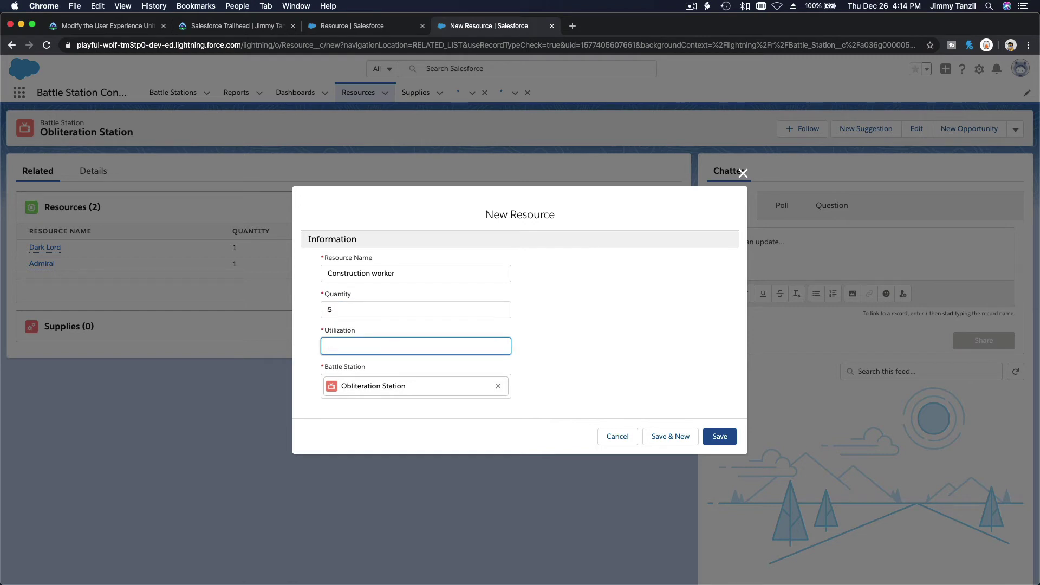
pyautogui.write('25')
pyautogui.click(666, 436)
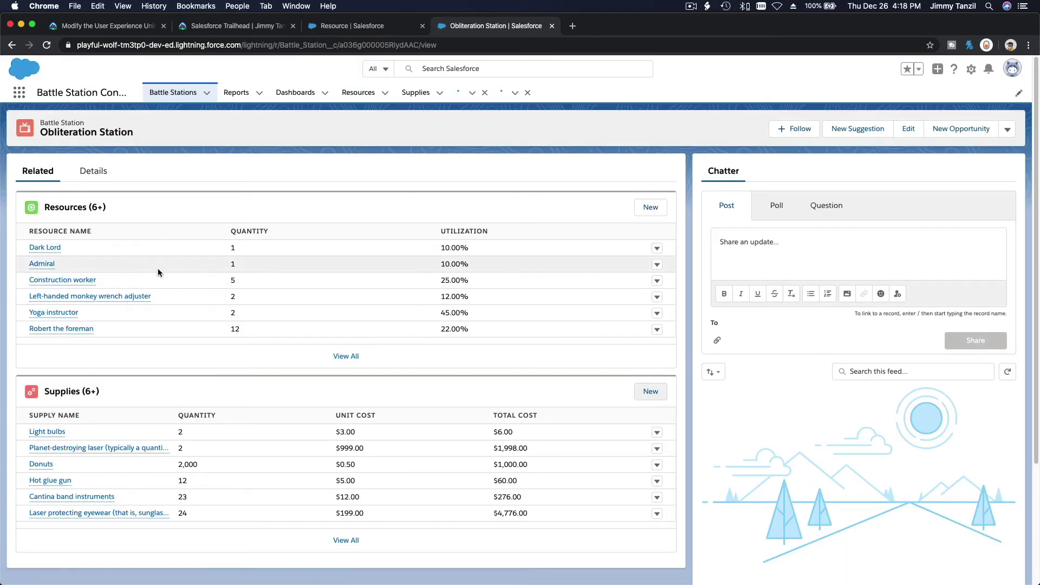
# Step: Check the station's resource and supply lists, and copy the field label Crew Members from Trailhead's roll-up summary instructions
pyautogui.scroll(-3, 160, 338)
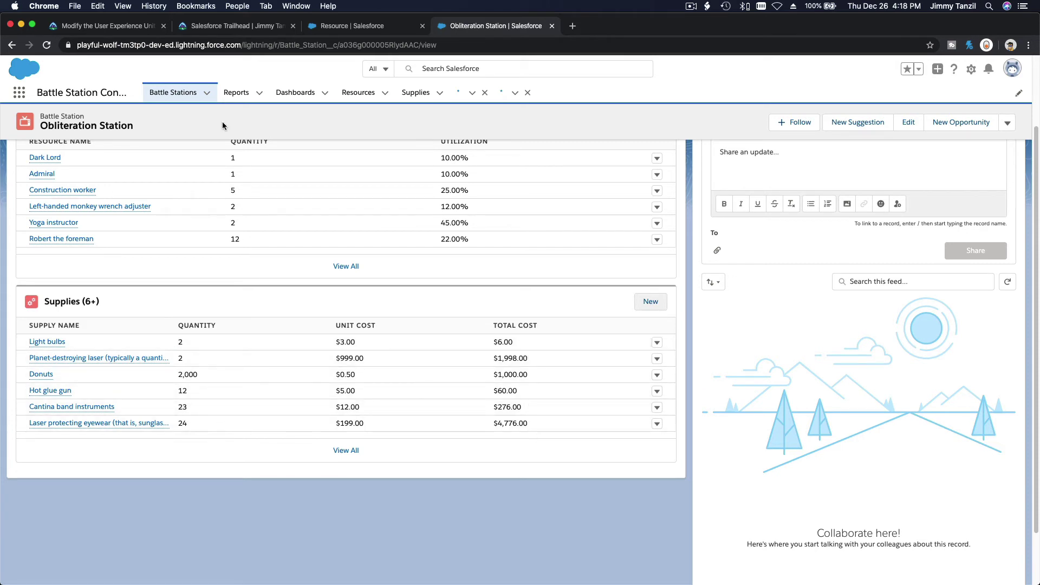
pyautogui.click(89, 27)
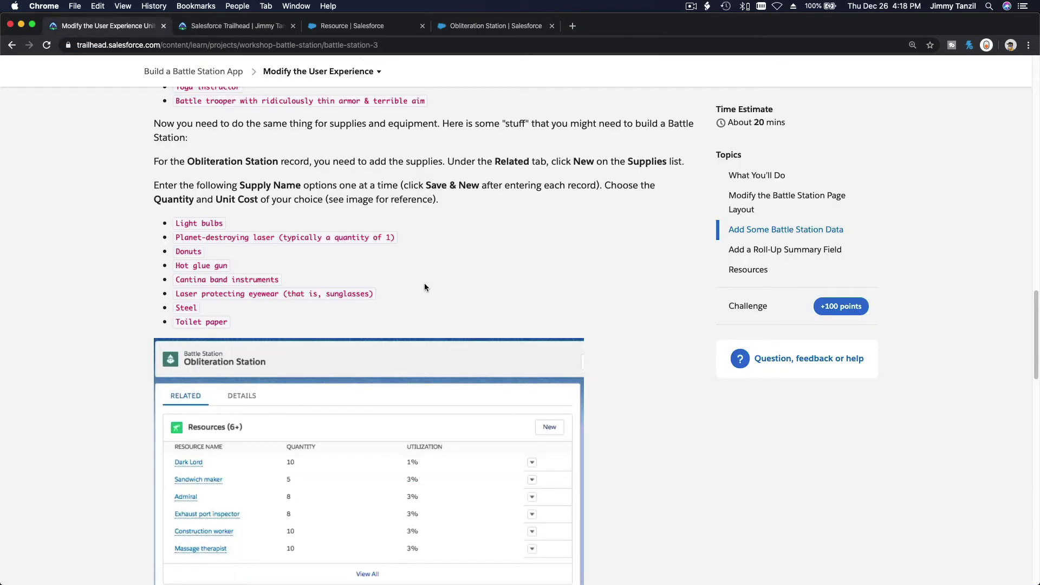
pyautogui.scroll(-8, 425, 285)
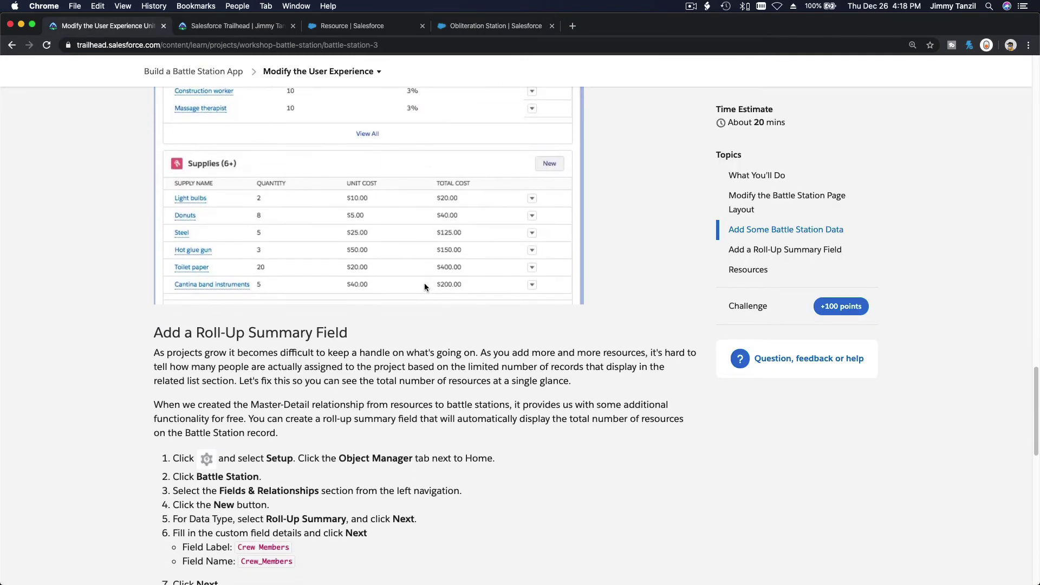
pyautogui.scroll(-5, 424, 282)
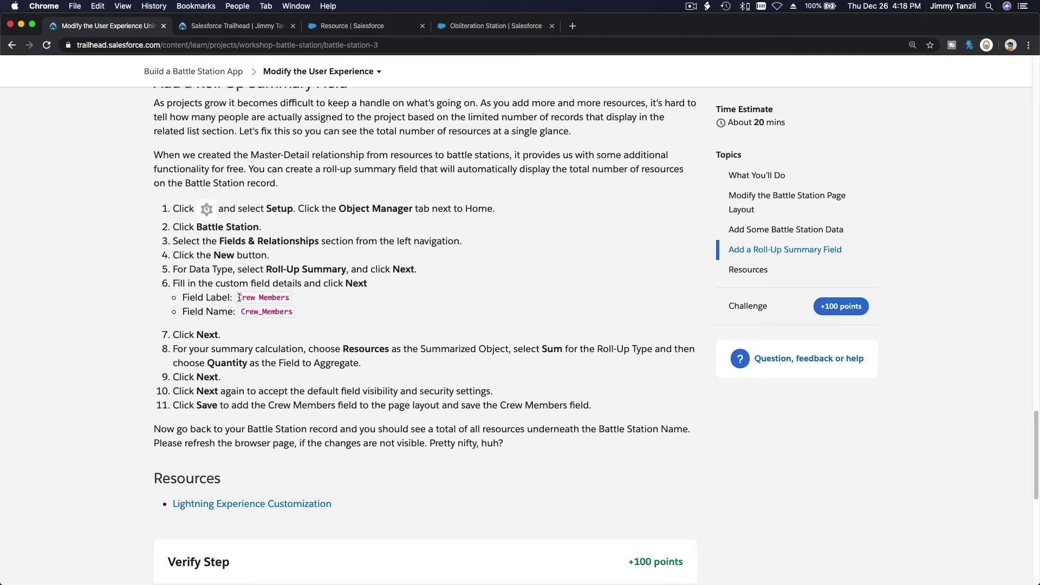
pyautogui.moveTo(238, 298); pyautogui.dragTo(288, 301)
pyautogui.press('super+c')
# Step: Open Salesforce Setup in a new tab and start a new custom field on the Battle Station object
pyautogui.click(469, 26)
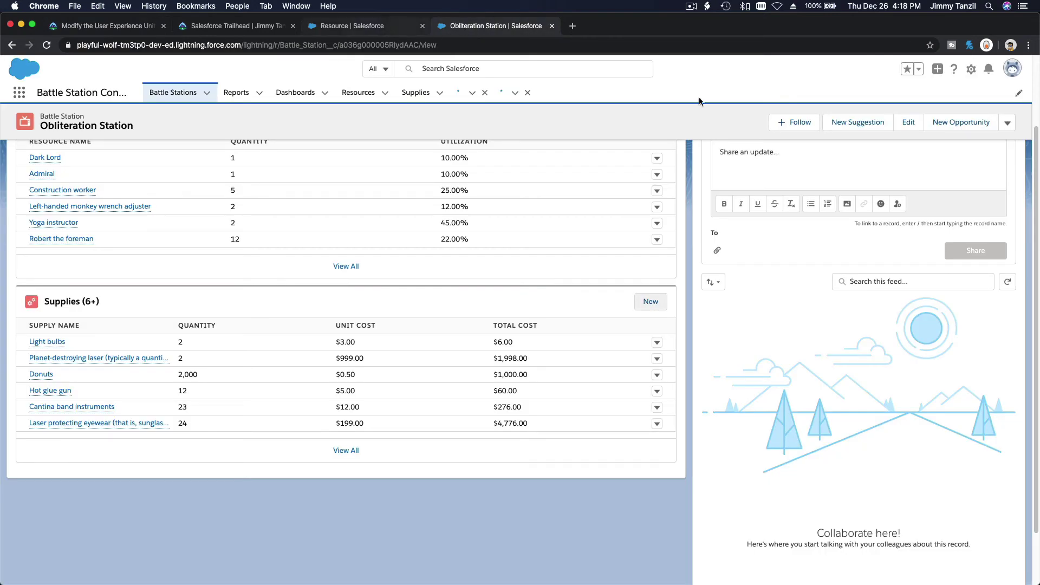
pyautogui.click(971, 70)
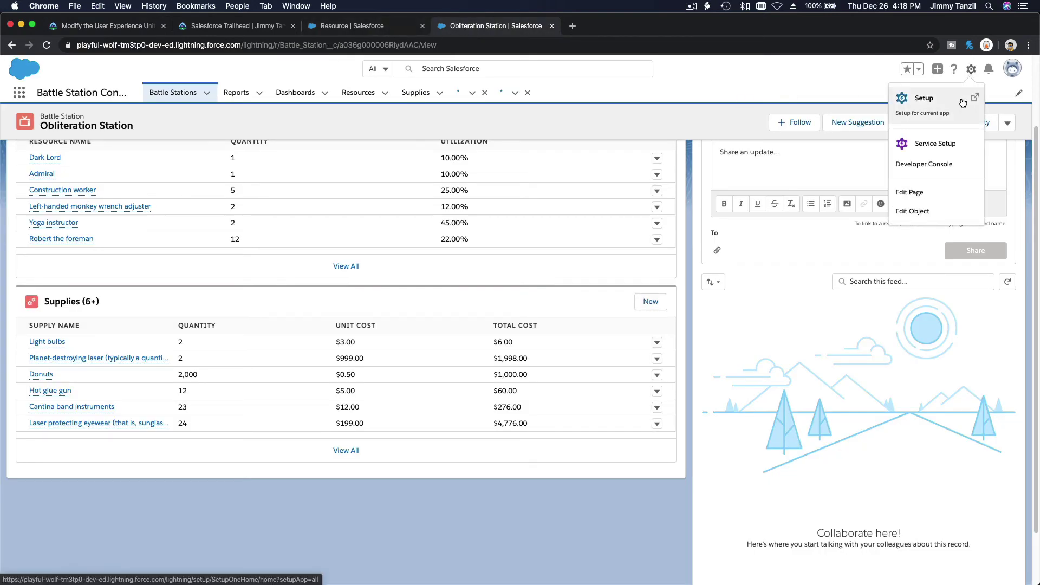
pyautogui.click(965, 99)
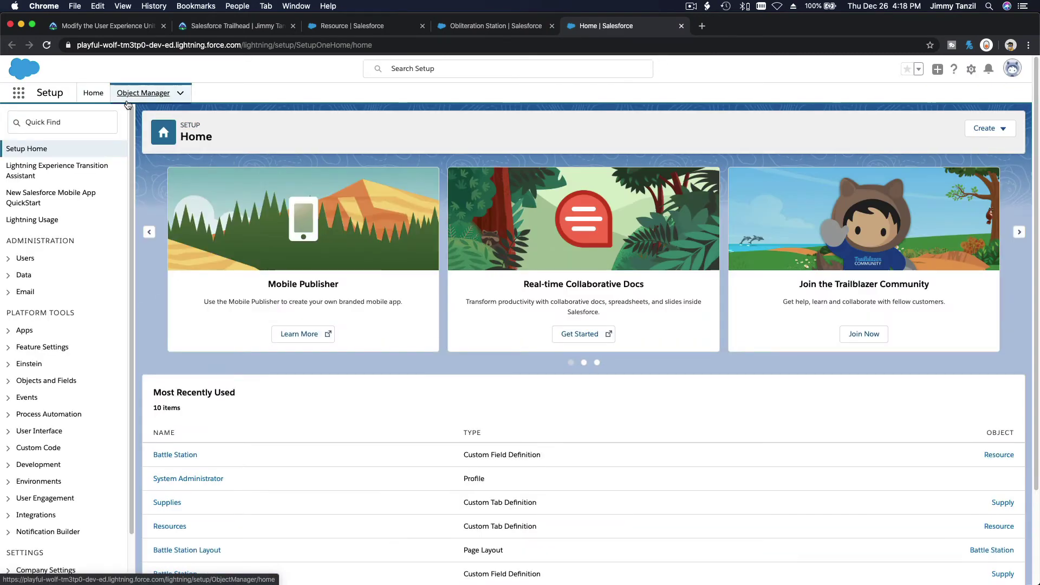
pyautogui.click(143, 92)
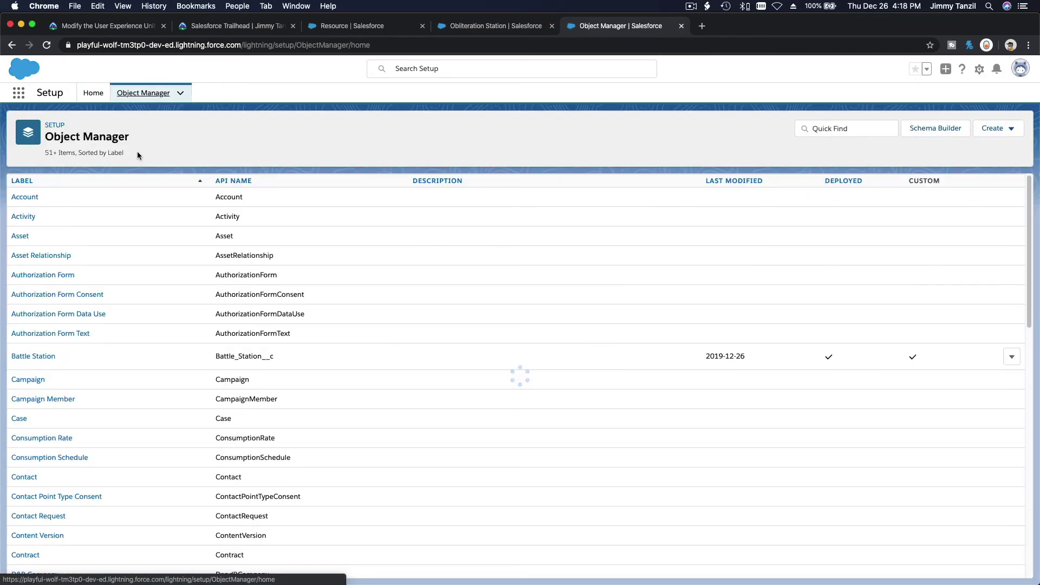
pyautogui.click(49, 357)
pyautogui.click(79, 200)
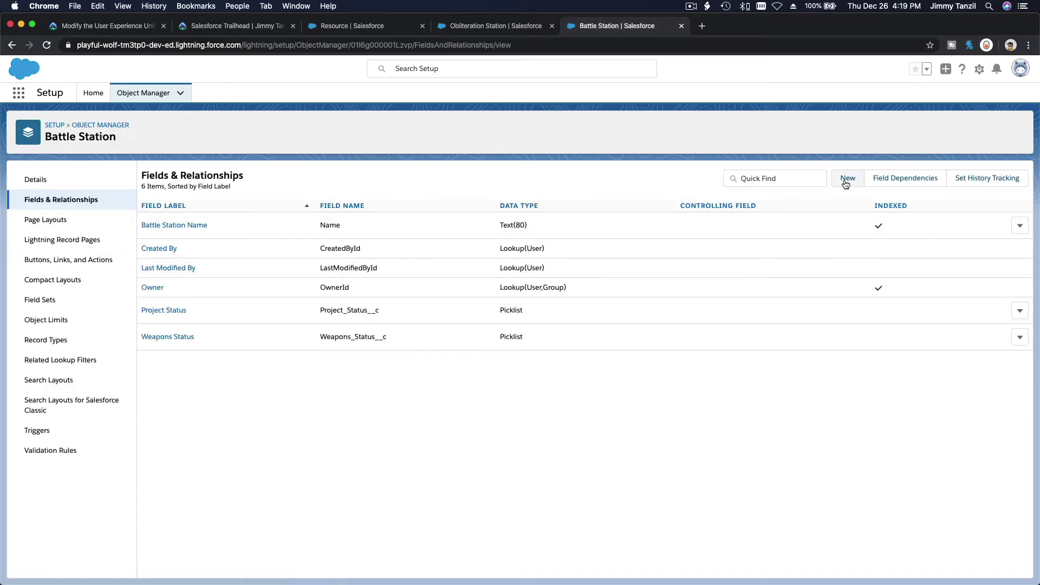
pyautogui.click(845, 179)
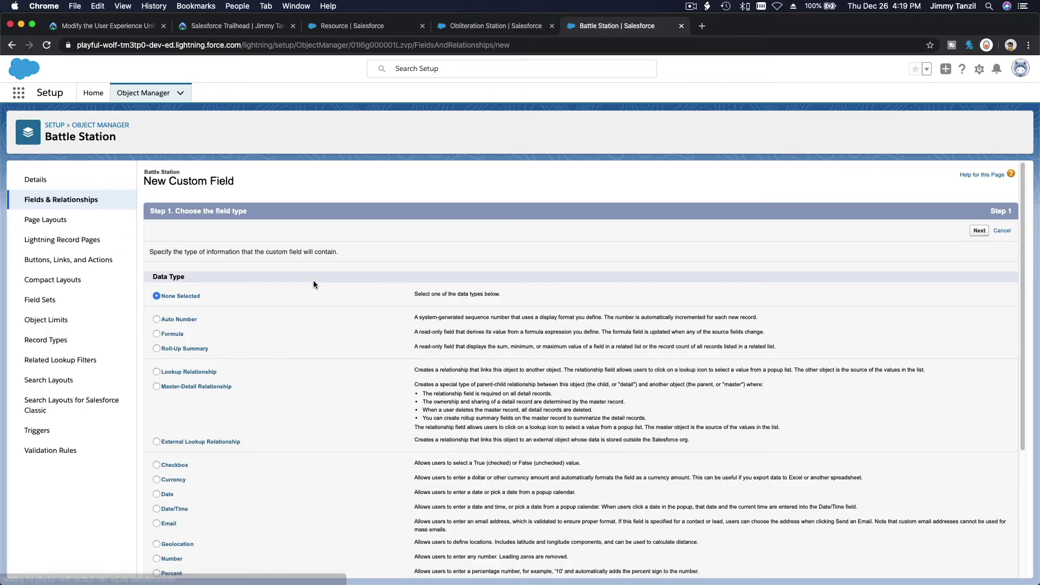
pyautogui.scroll(-5, 312, 282)
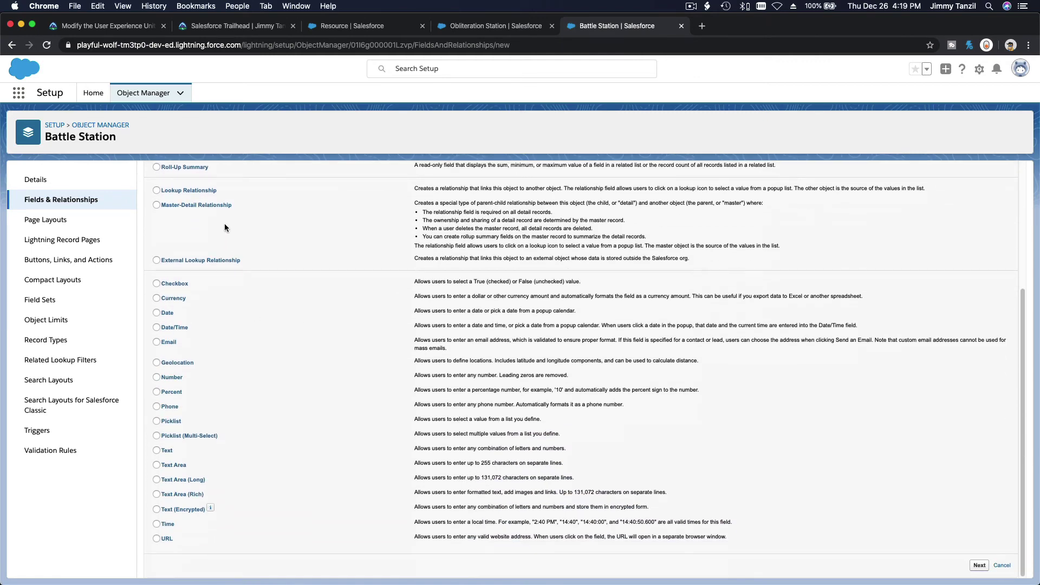
# Step: Choose Roll-Up Summary as the new Battle Station field's data type and label it Crew Members with field name Crew_Members
pyautogui.click(196, 166)
pyautogui.scroll(4, 488, 228)
pyautogui.click(978, 190)
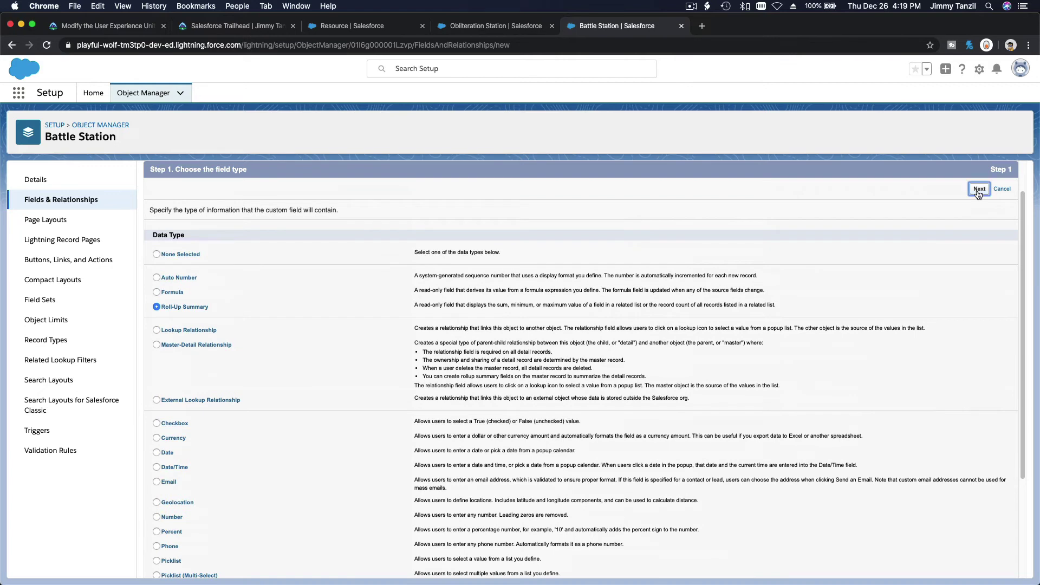
pyautogui.press('super+v')
pyautogui.press('Tab')
pyautogui.press('Tab')
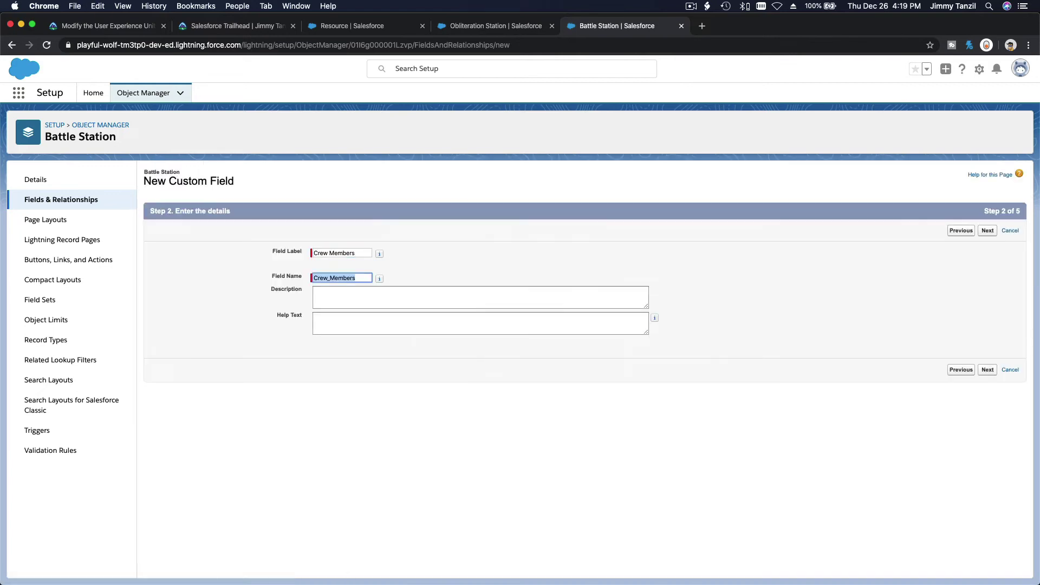
pyautogui.click(988, 232)
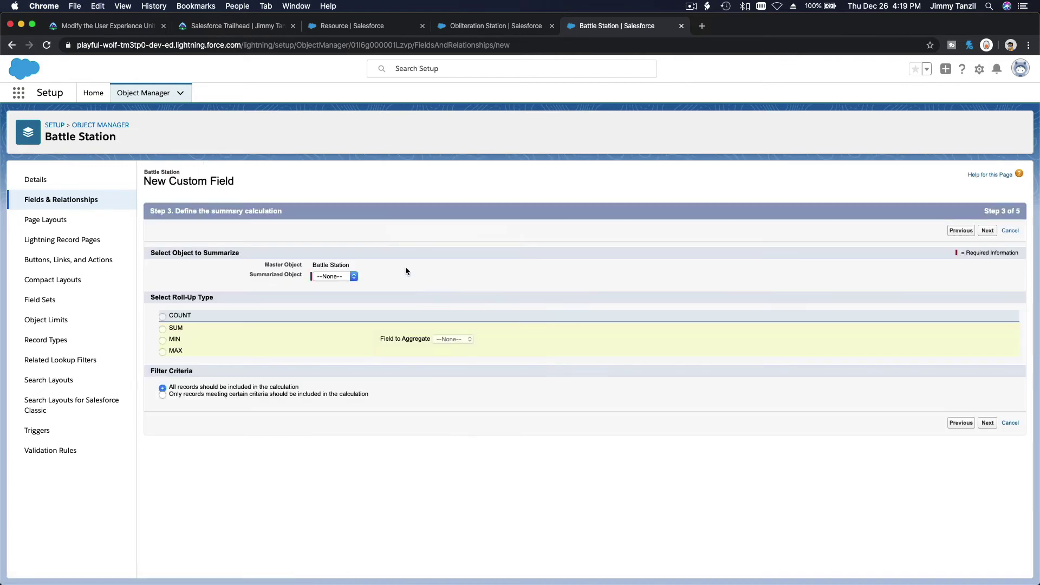
# Step: Following Trailhead's instructions, define the summary calculation with Resources as summarized object, SUM as roll-up type and Quantity as field to aggregate
pyautogui.click(340, 274)
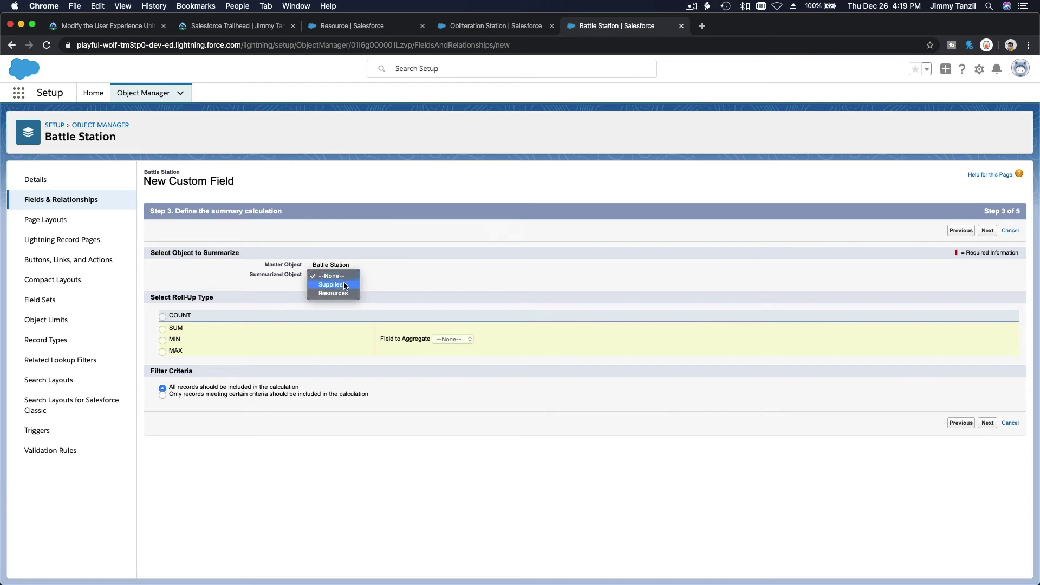
pyautogui.click(93, 26)
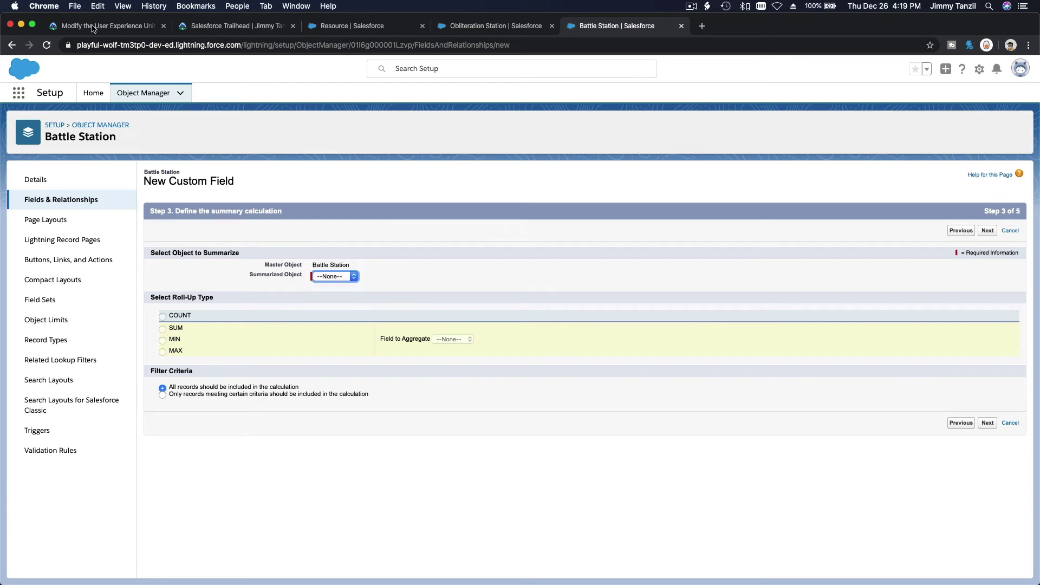
pyautogui.click(93, 25)
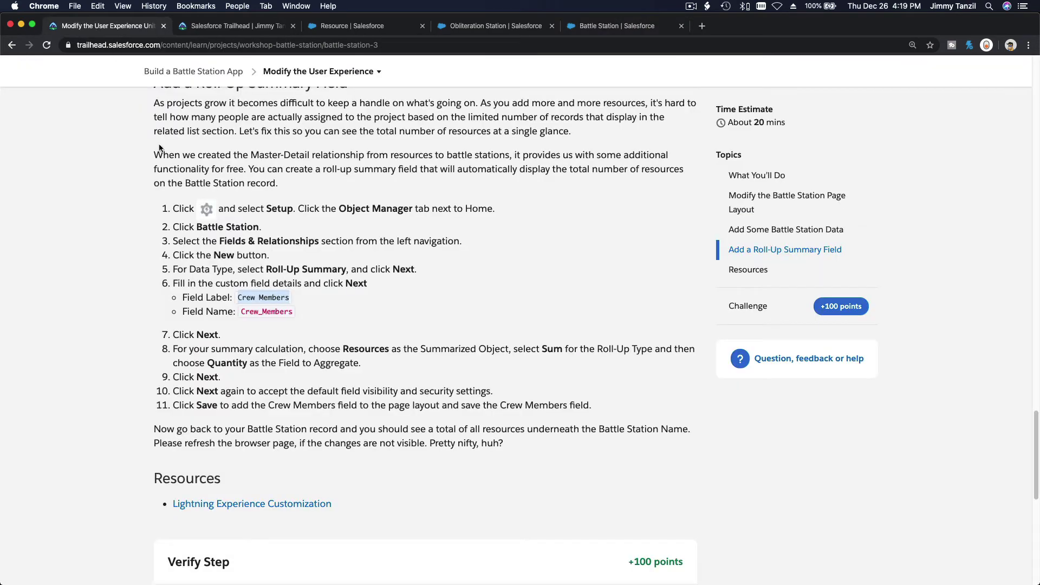
pyautogui.doubleClick(360, 347)
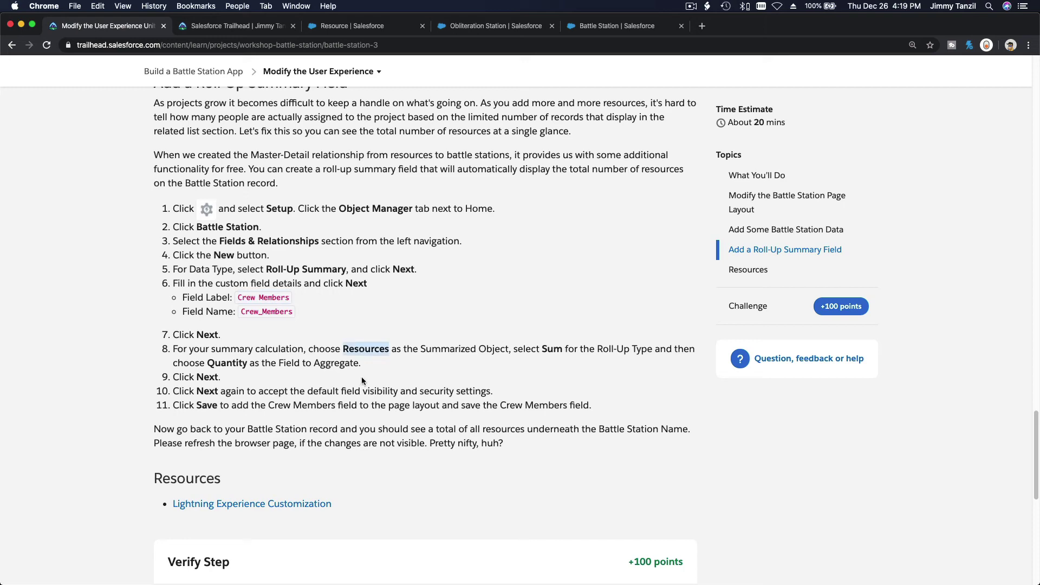
pyautogui.click(590, 26)
pyautogui.click(334, 276)
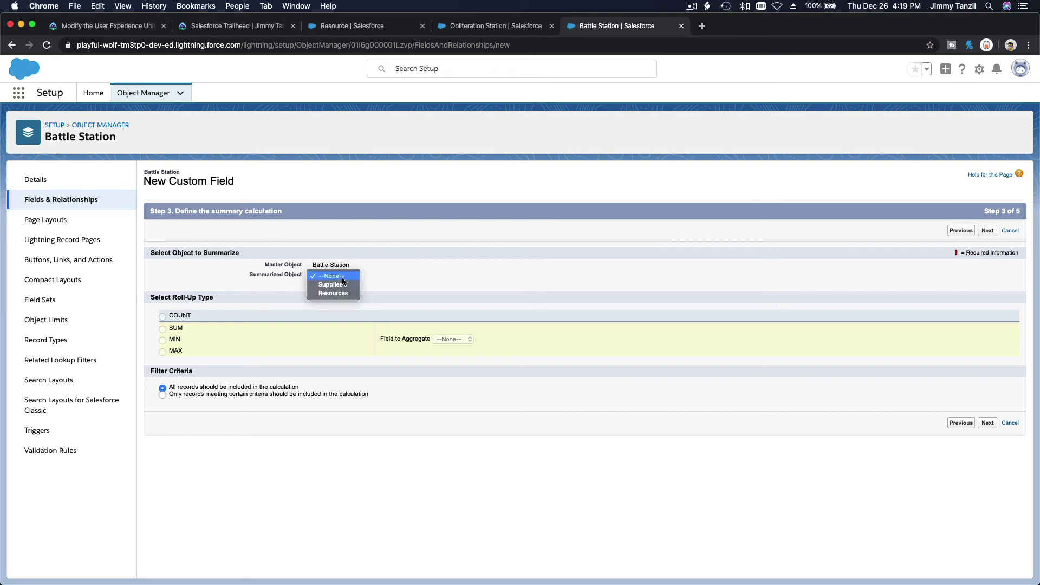
pyautogui.click(344, 294)
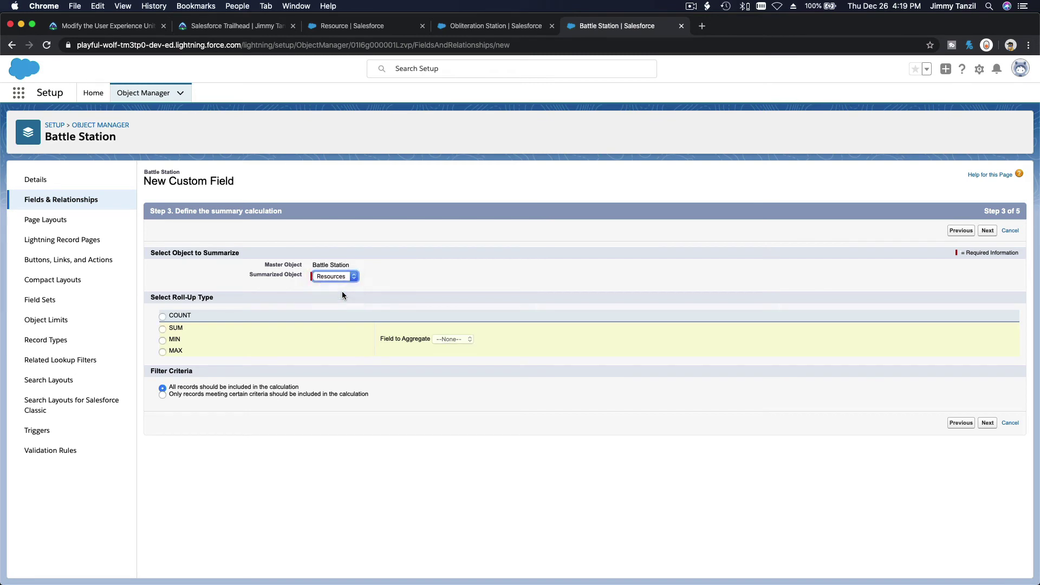
pyautogui.click(176, 329)
pyautogui.click(458, 341)
pyautogui.click(460, 349)
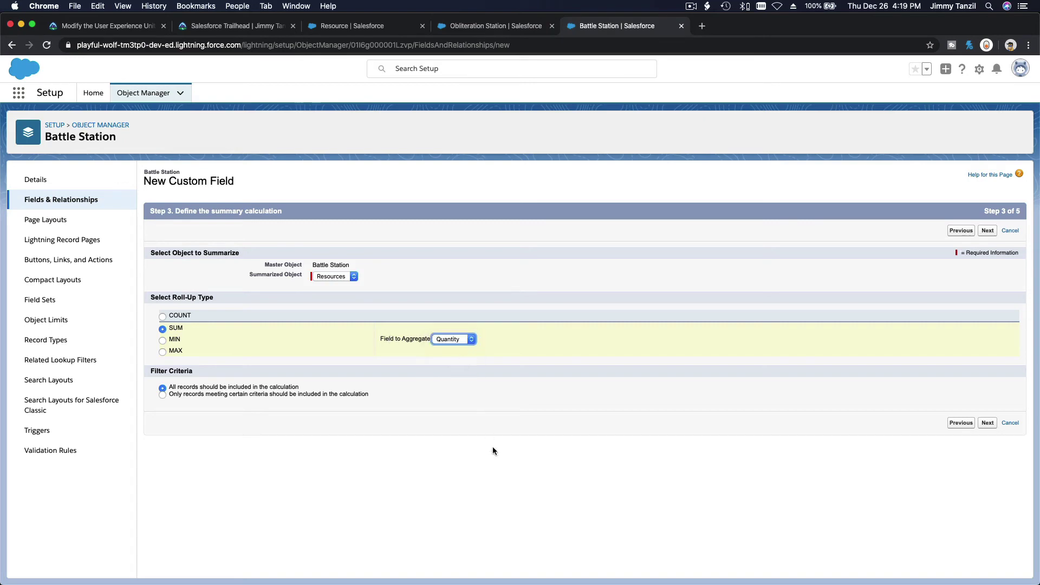
# Step: Check Trailhead's remaining roll-up instructions, make the Crew Members field visible to all profiles, and save it with the Battle Station Layout
pyautogui.click(115, 29)
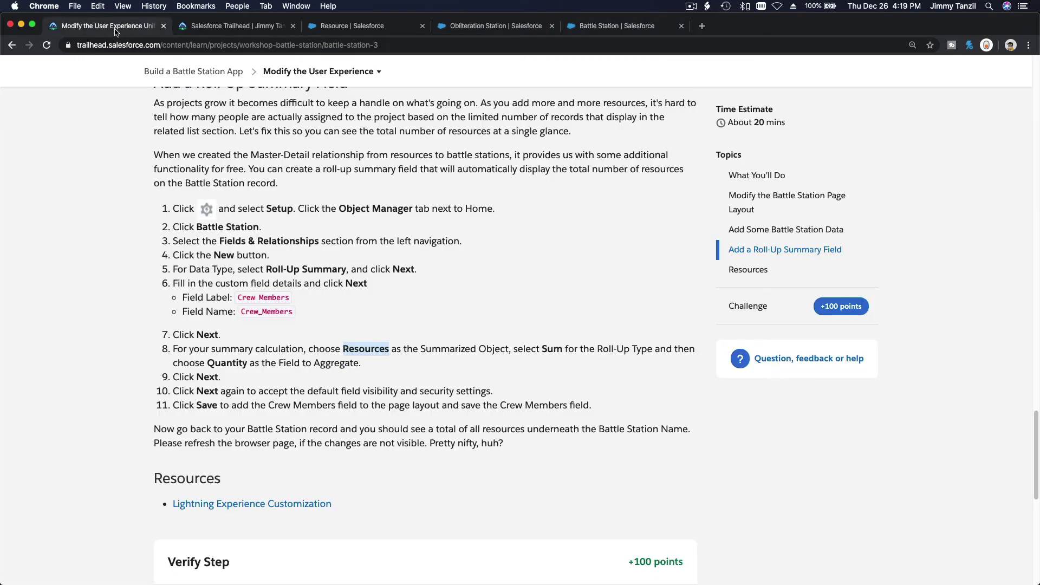
pyautogui.click(338, 374)
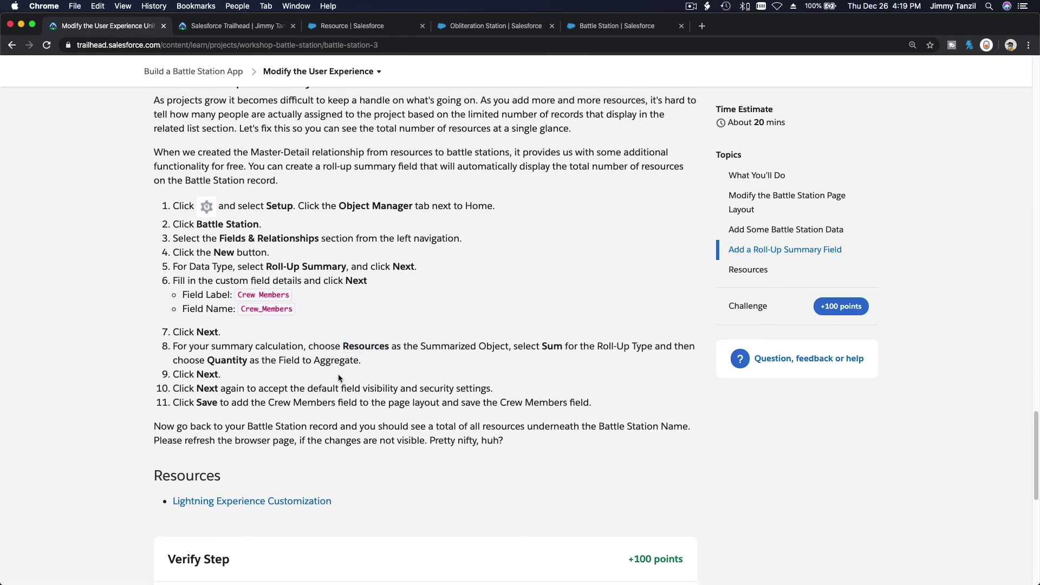
pyautogui.scroll(-1, 338, 377)
pyautogui.scroll(-1, 339, 375)
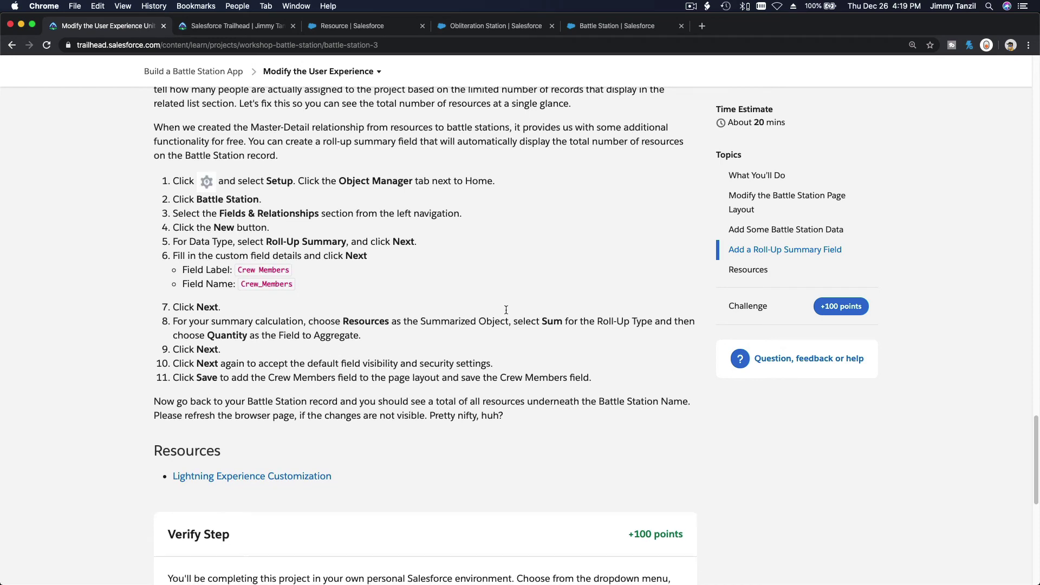
pyautogui.click(653, 26)
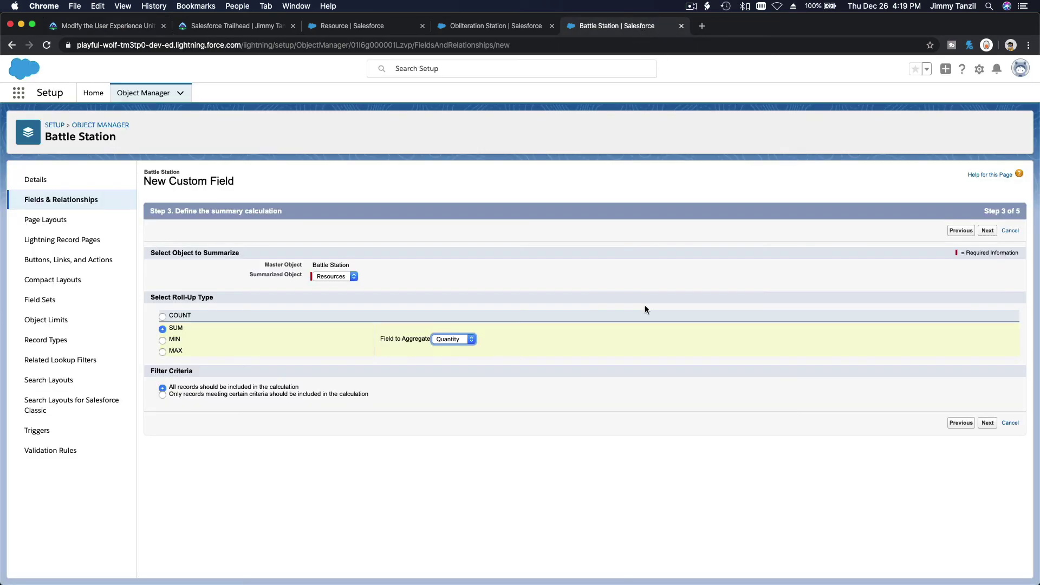
pyautogui.click(987, 230)
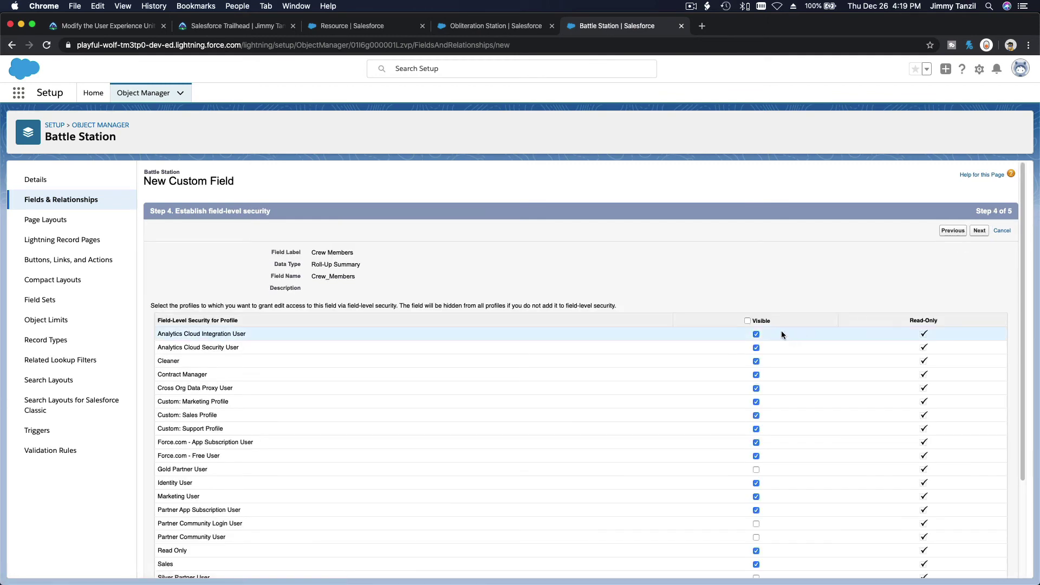
pyautogui.click(747, 320)
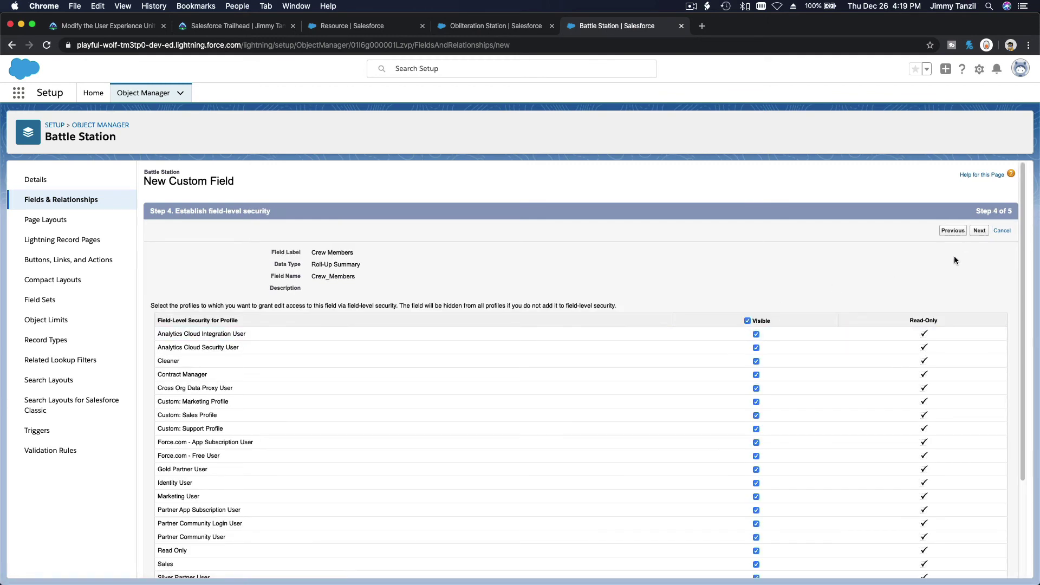
pyautogui.click(979, 232)
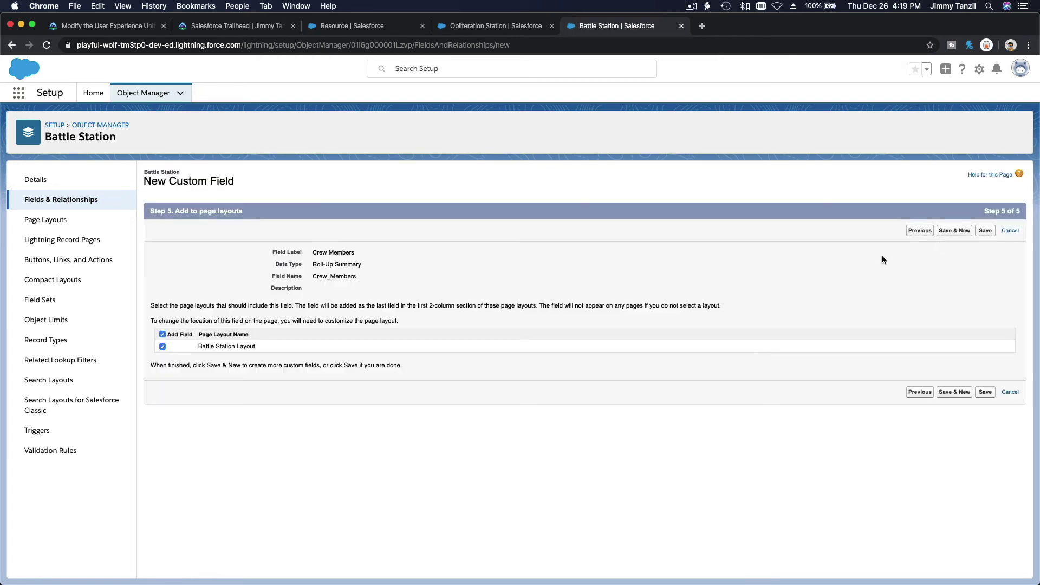
pyautogui.click(985, 230)
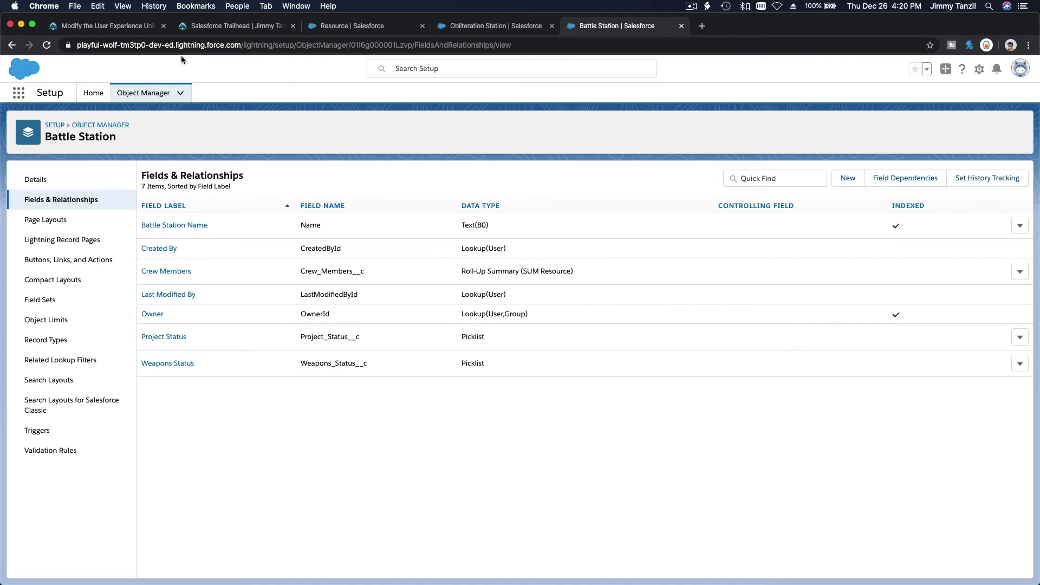
# Step: Review Trailhead's last roll-up instructions, submit the Modify the User Experience step for verification, and look over the project's unit list
pyautogui.click(132, 24)
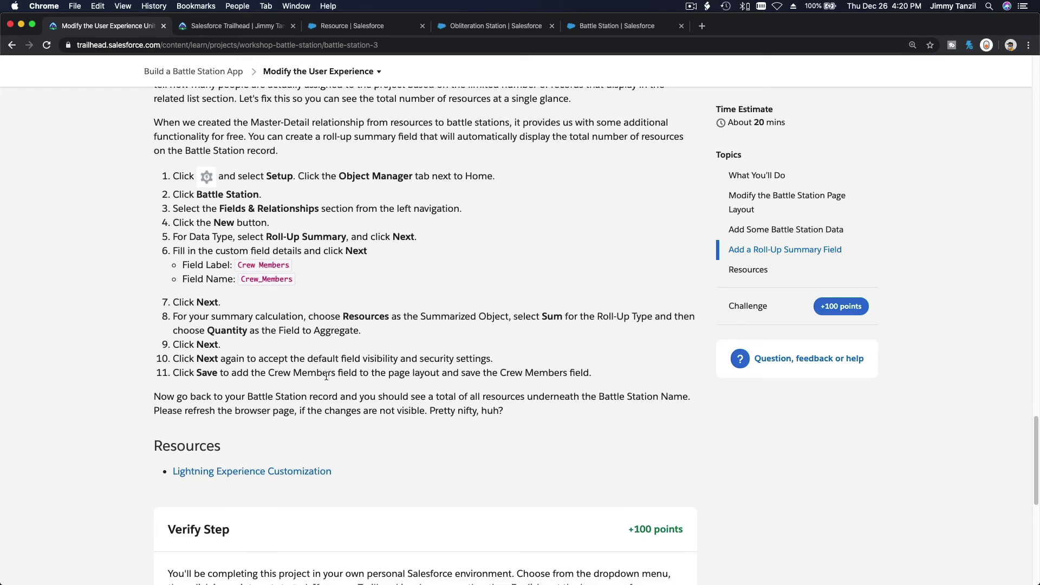
pyautogui.scroll(-1, 326, 376)
pyautogui.tripleClick(314, 364)
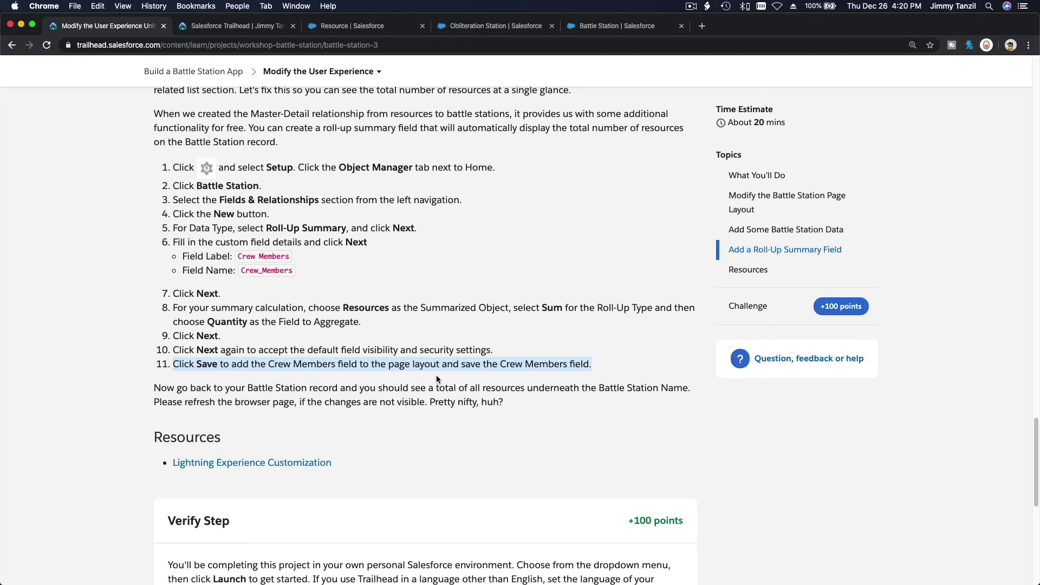
pyautogui.scroll(-8, 436, 375)
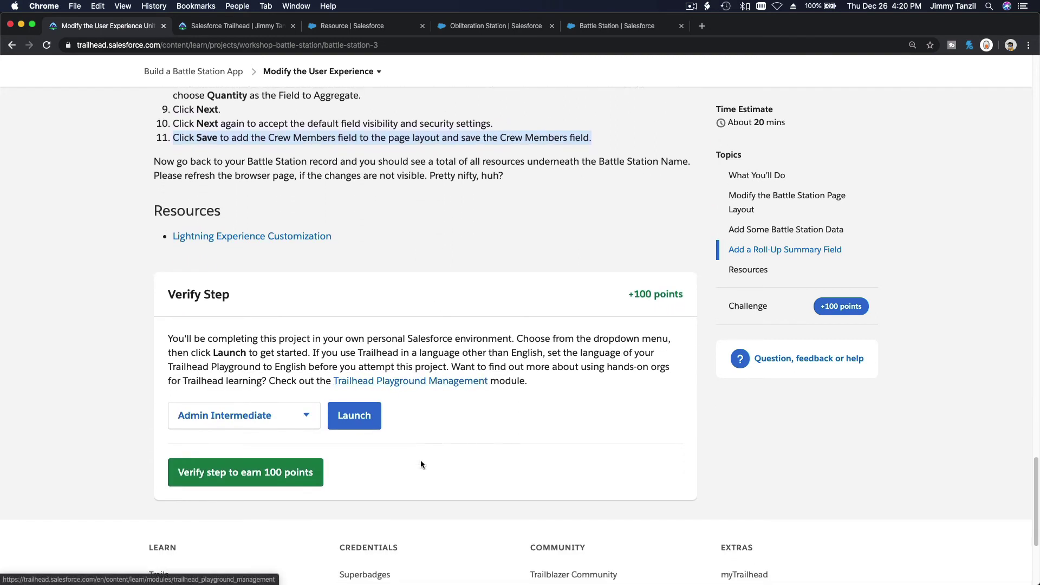
pyautogui.click(261, 521)
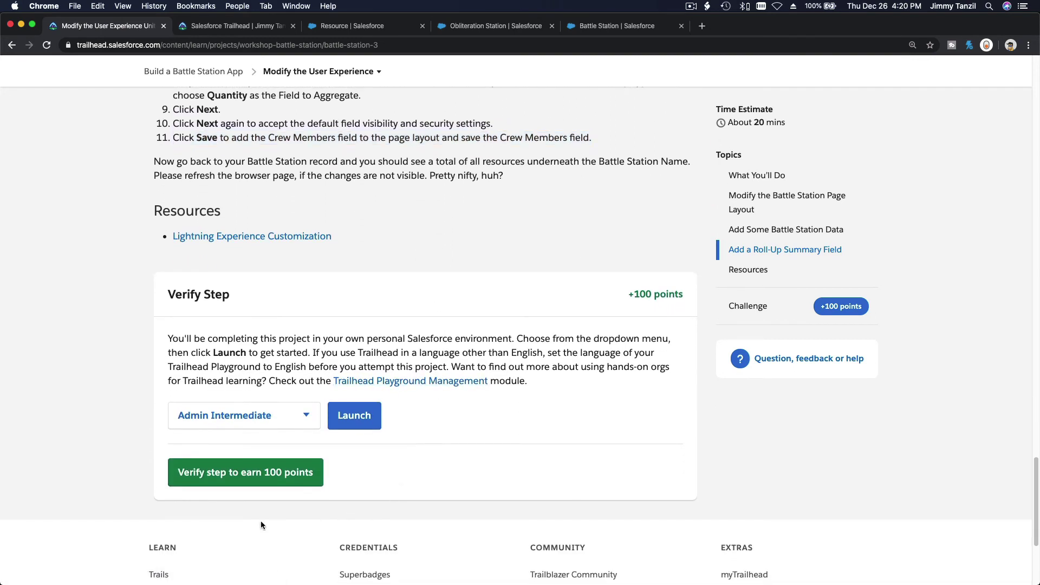
pyautogui.click(249, 476)
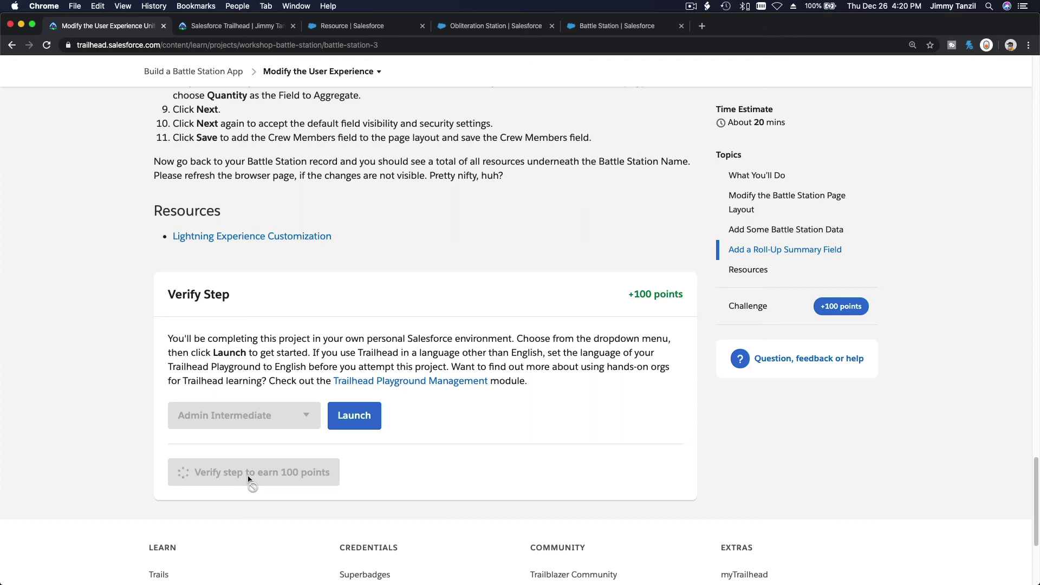
pyautogui.click(333, 75)
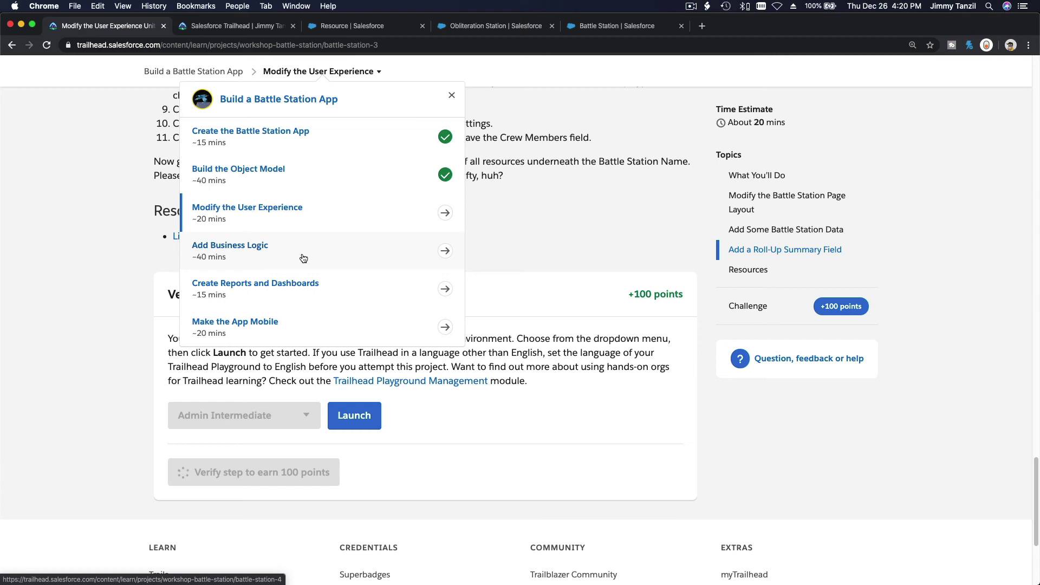
pyautogui.click(572, 258)
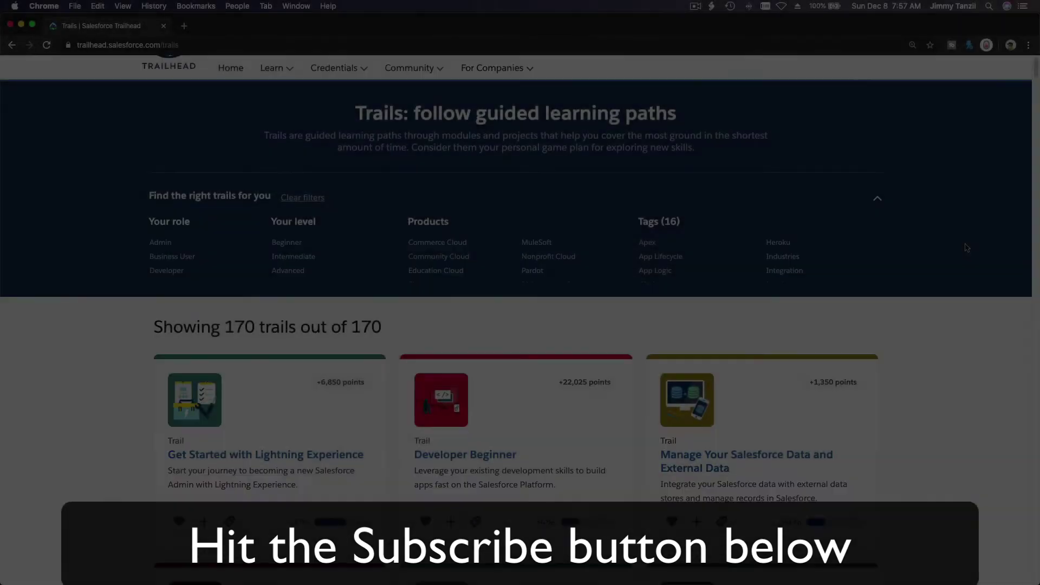
pyautogui.scroll(-20, 964, 248)
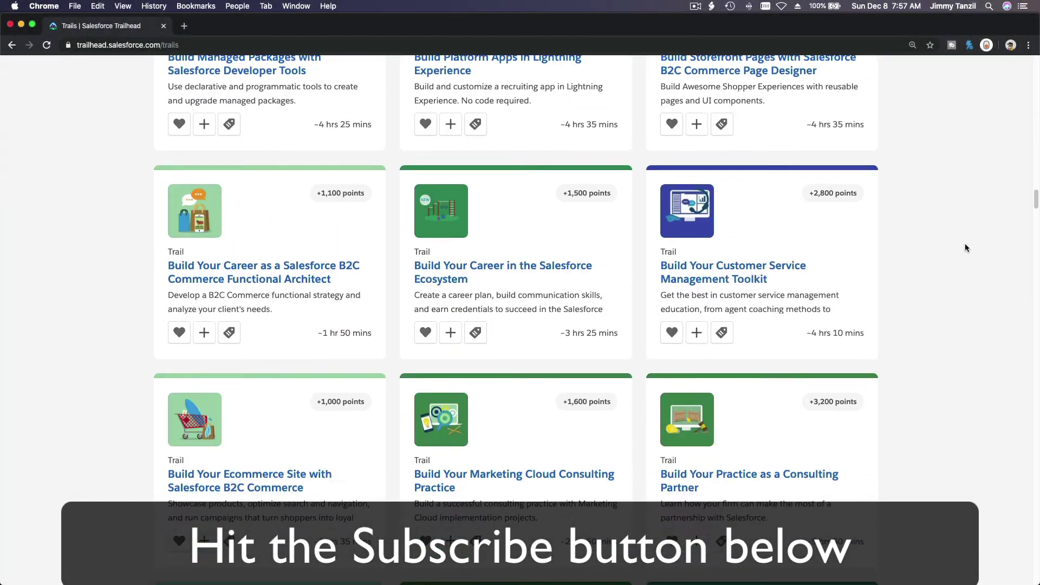
pyautogui.scroll(-20, 964, 248)
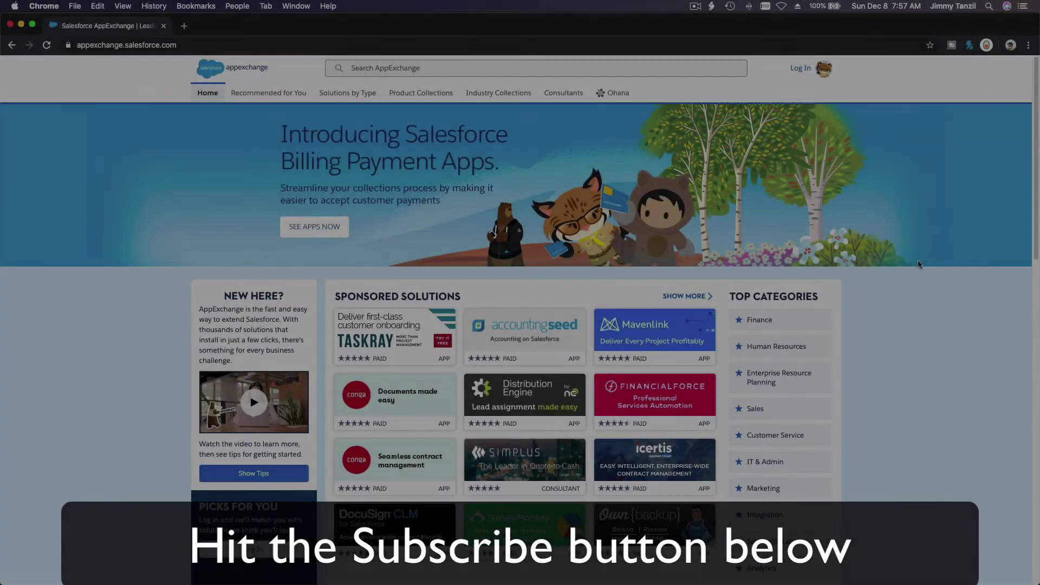